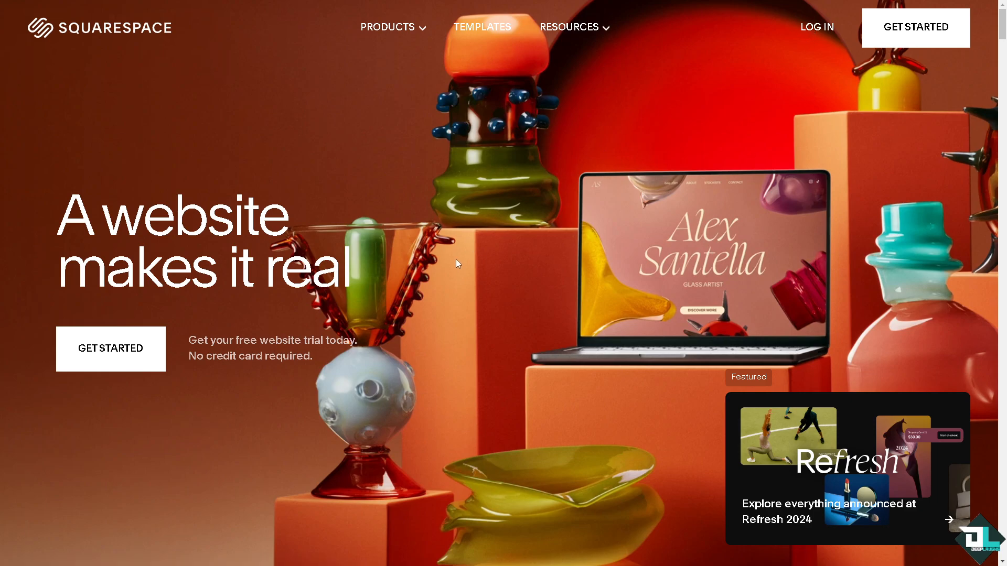
- Start the free website trial setup and skip the site topic question
{"action": "left_click", "coordinate": [124, 353]}
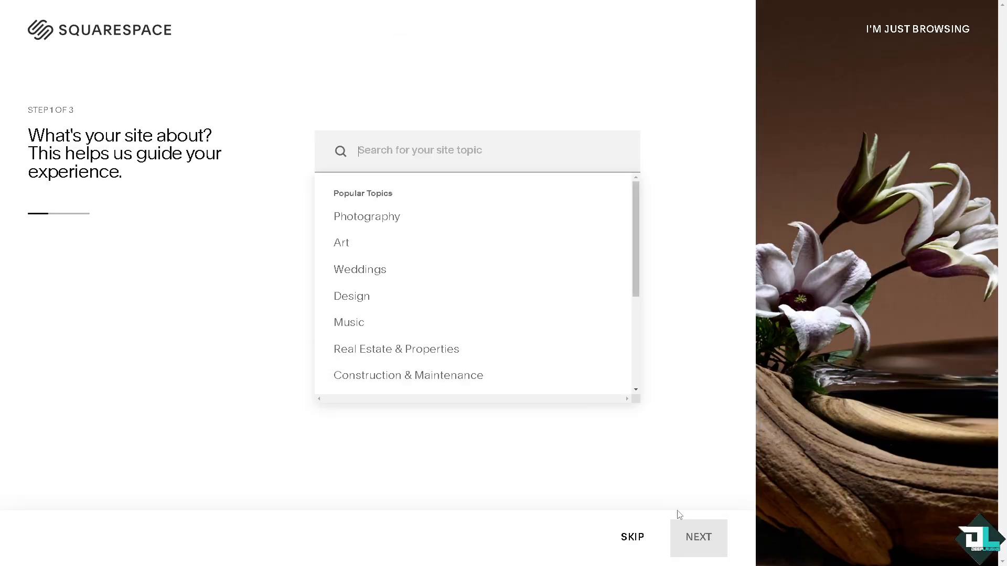
{"action": "left_click", "coordinate": [634, 539]}
{"action": "left_click", "coordinate": [635, 538]}
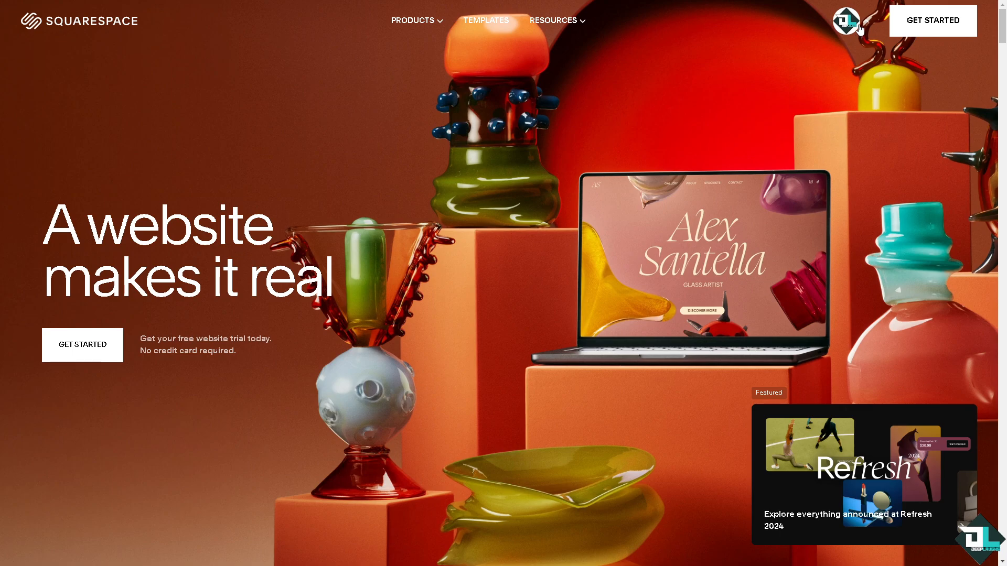
- Open the Deep Laughs website from the account dashboard and start editing its homepage
{"action": "mouse_move", "coordinate": [859, 29]}
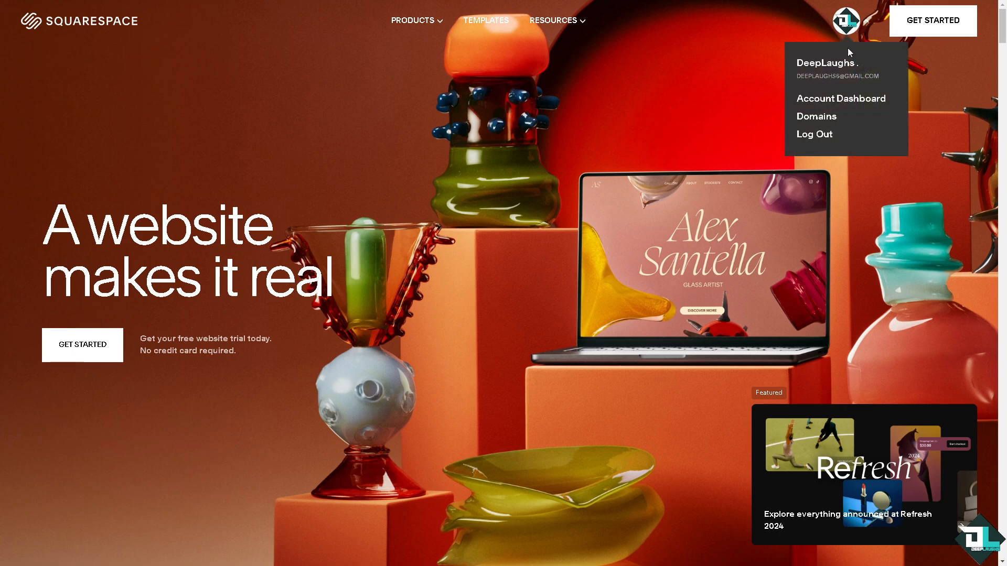
{"action": "left_click", "coordinate": [833, 100]}
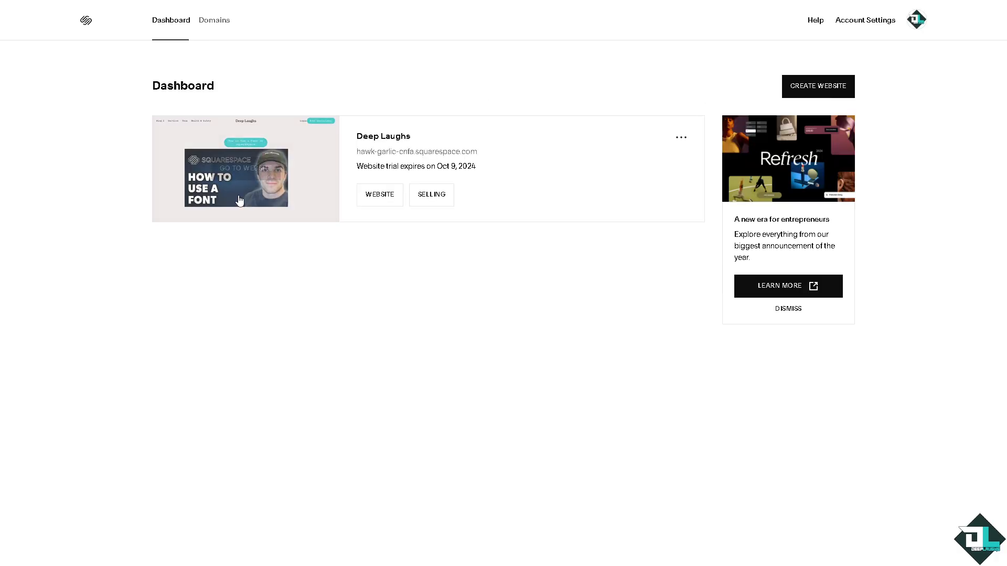
{"action": "left_click", "coordinate": [383, 200]}
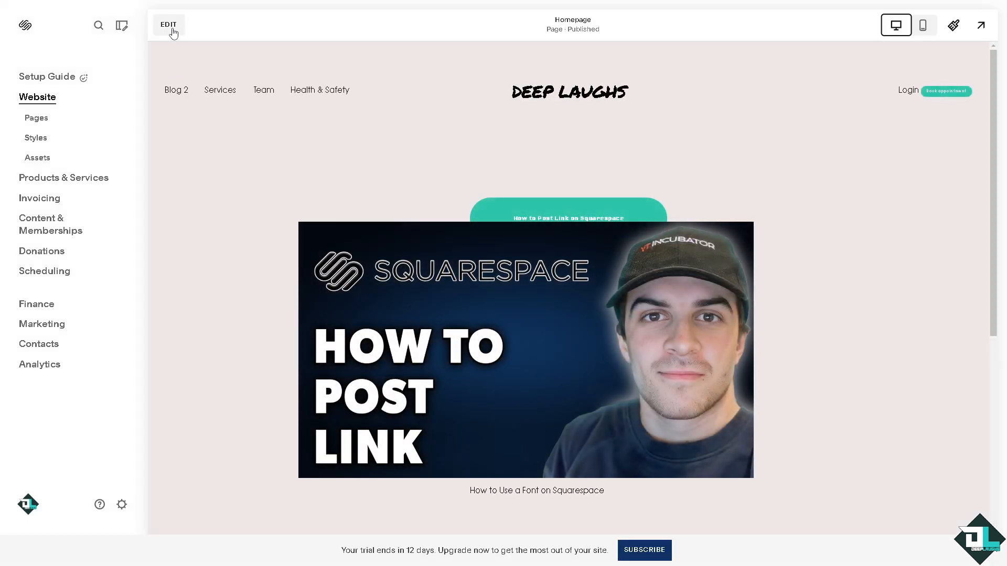
{"action": "left_click", "coordinate": [169, 25]}
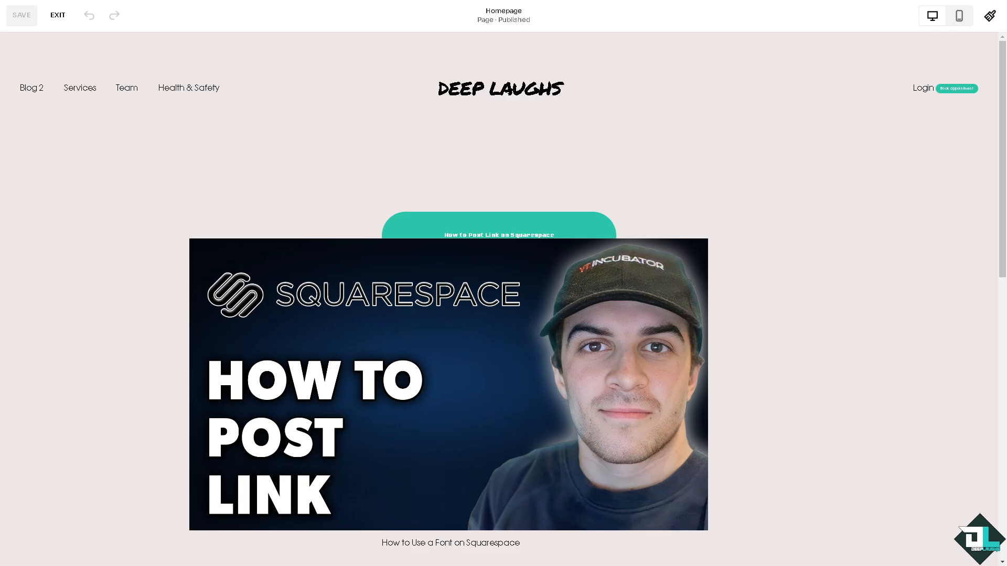
- Add a Content Link block to the homepage's first section and open the block's settings
{"action": "mouse_move", "coordinate": [296, 230]}
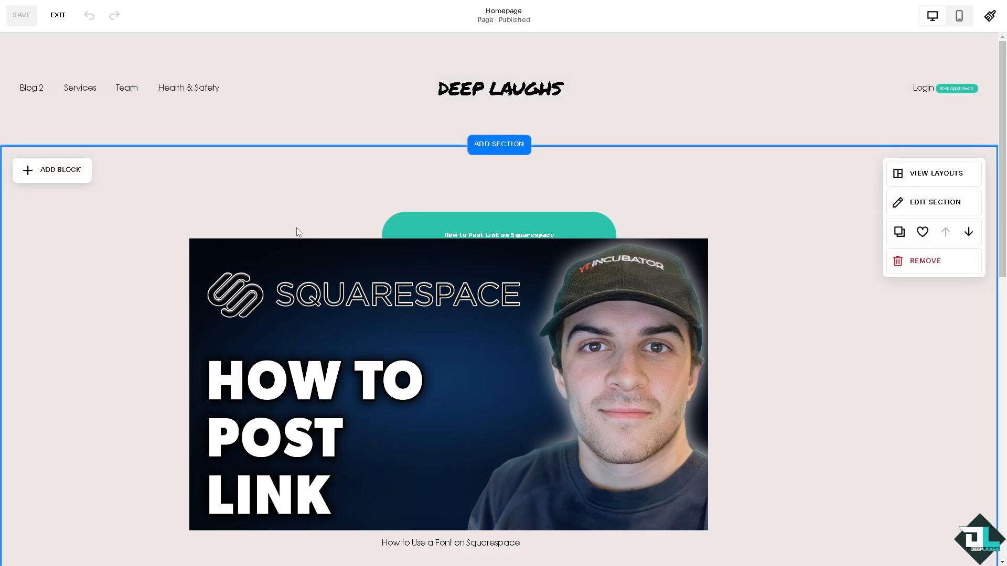
{"action": "left_click", "coordinate": [67, 175]}
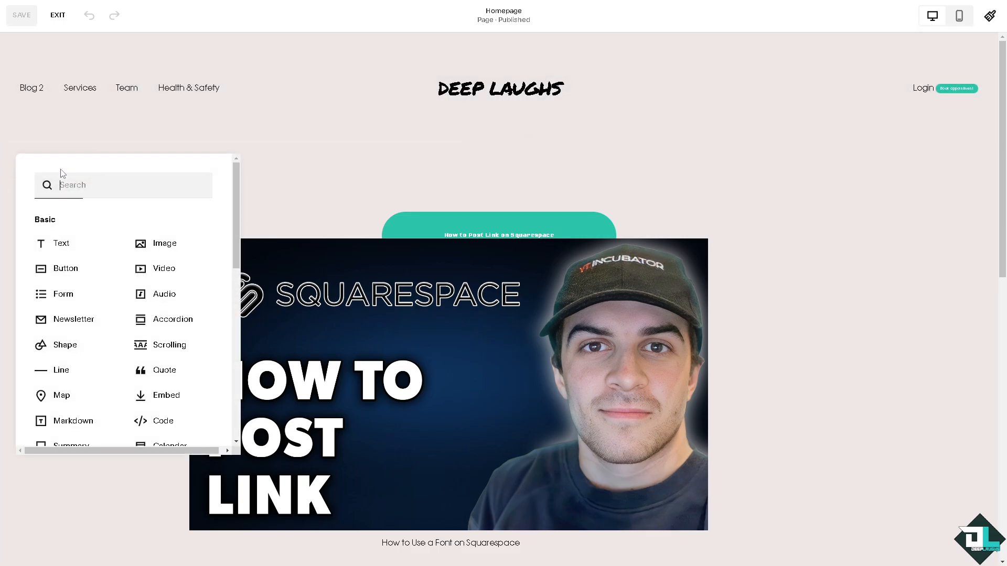
{"action": "scroll", "coordinate": [115, 292], "scroll_direction": "down", "scroll_amount": 2}
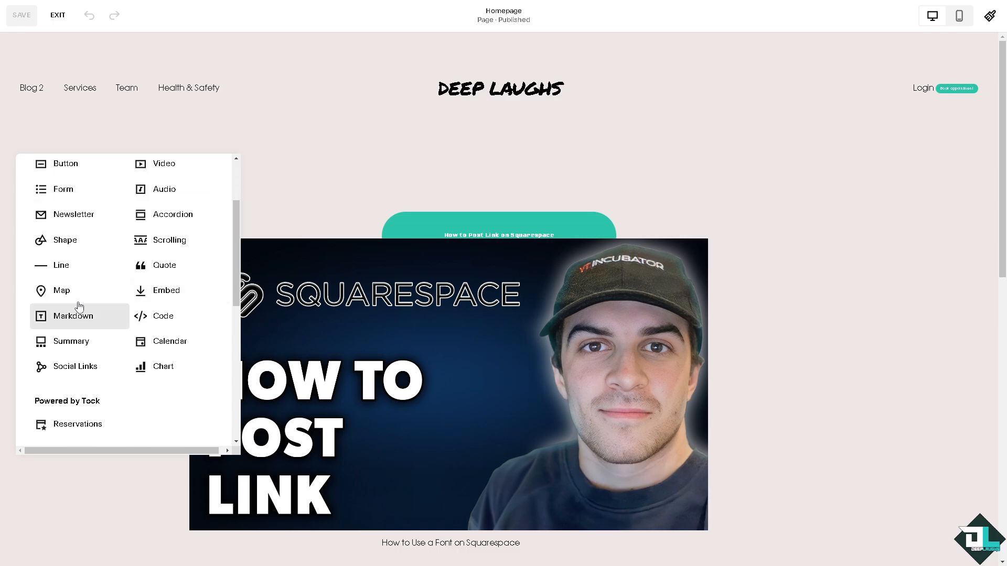
{"action": "scroll", "coordinate": [152, 257], "scroll_direction": "up", "scroll_amount": 2}
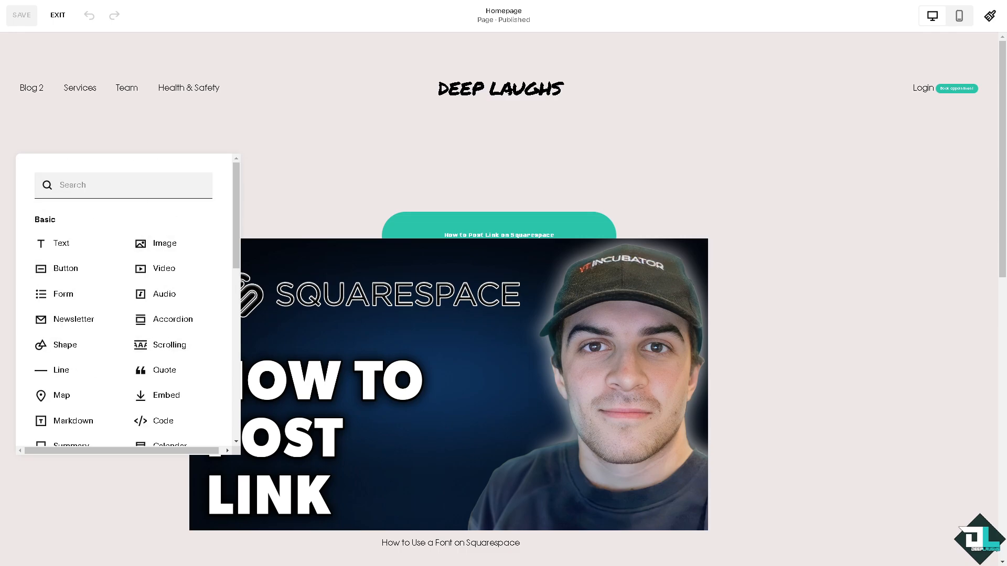
{"action": "scroll", "coordinate": [81, 324], "scroll_direction": "down", "scroll_amount": 9}
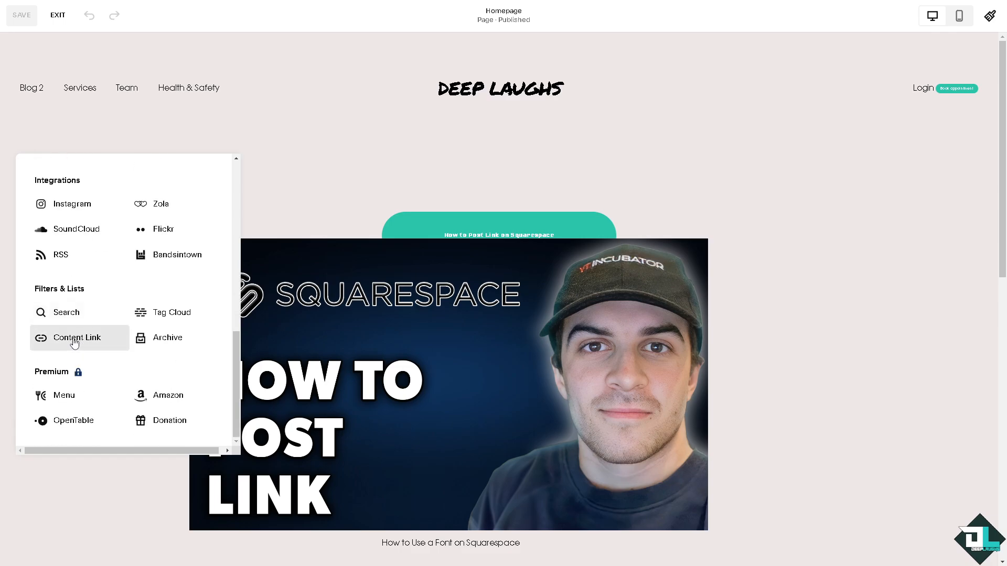
{"action": "left_click", "coordinate": [75, 343]}
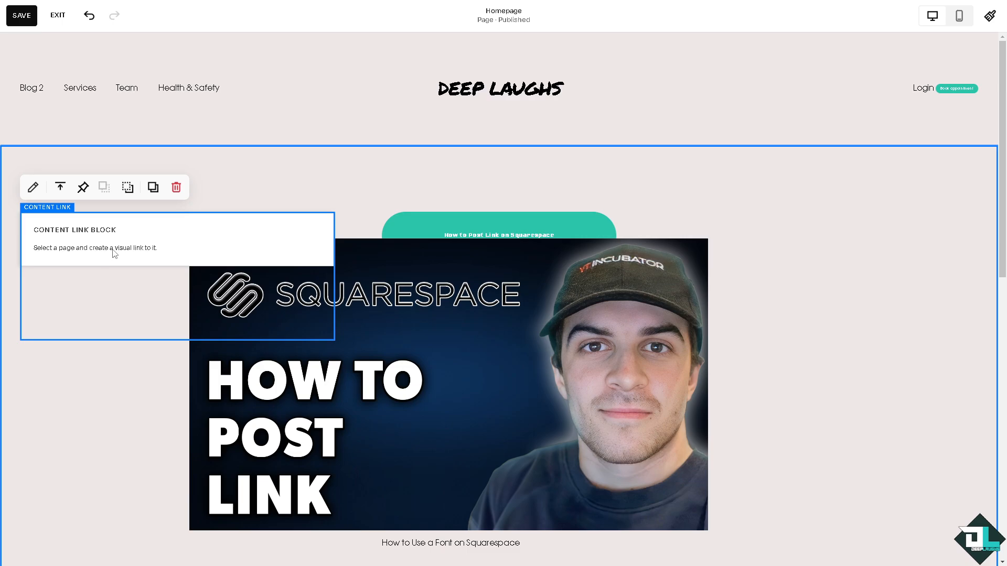
{"action": "left_click", "coordinate": [152, 253]}
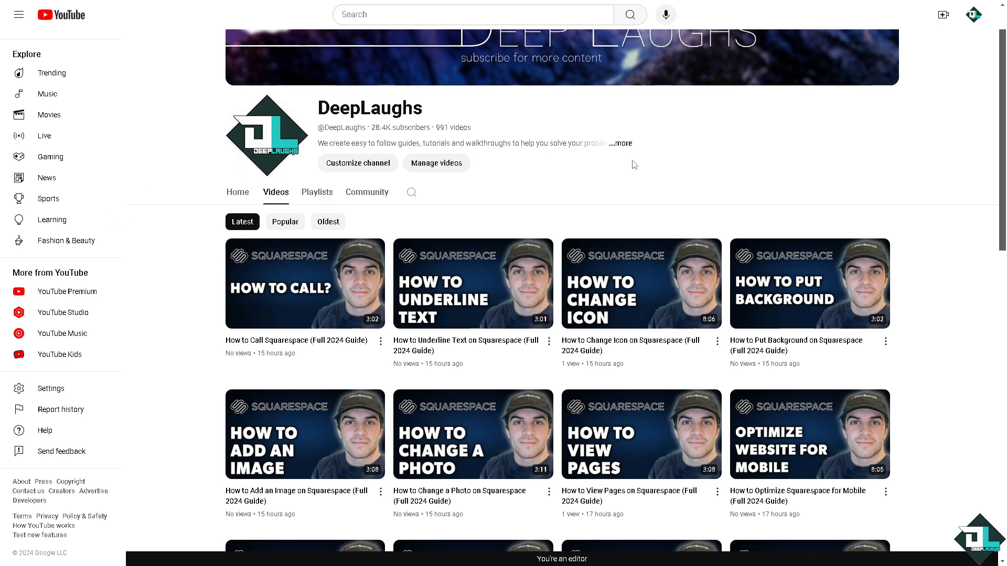
- Switch to the DeepLaughs YouTube channel and copy its URL from the channel details
{"action": "left_click", "coordinate": [624, 145]}
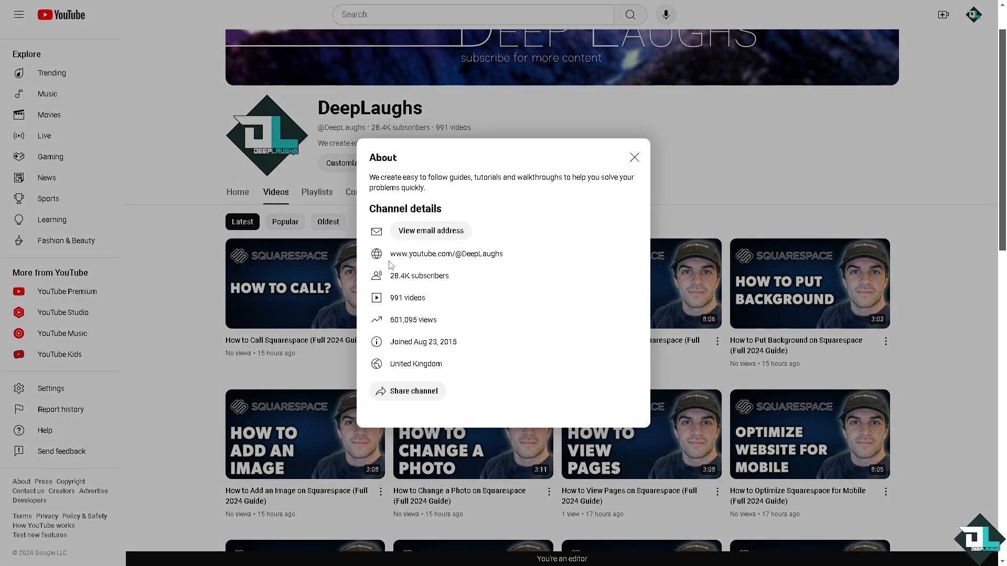
{"action": "left_click_drag", "start_coordinate": [389, 257], "coordinate": [504, 259]}
{"action": "key", "text": "ctrl+c"}
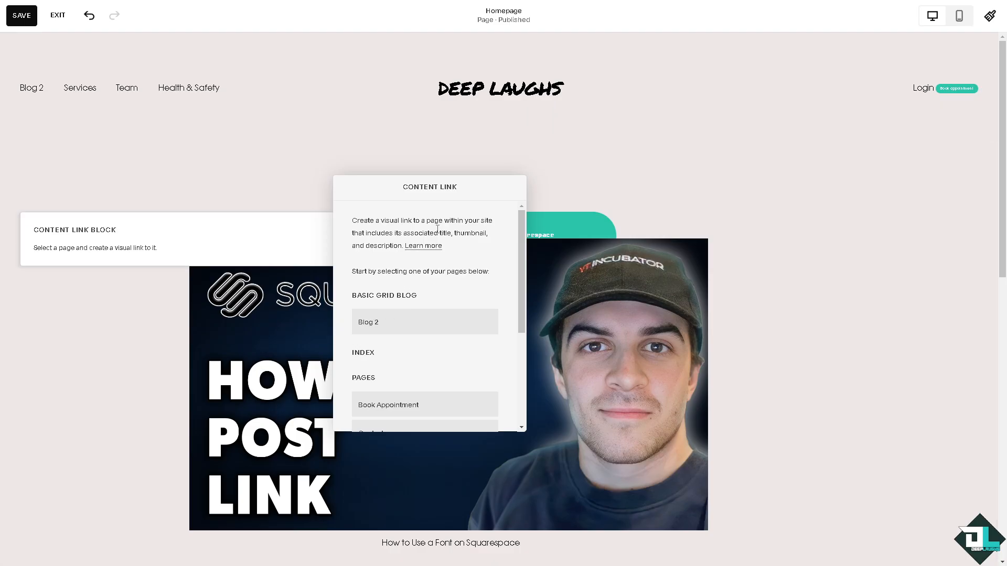
- Examine which site pages the Content Link block offers as link targets, then close its settings
{"action": "scroll", "coordinate": [408, 304], "scroll_direction": "down", "scroll_amount": 2}
{"action": "scroll", "coordinate": [414, 331], "scroll_direction": "up", "scroll_amount": 2}
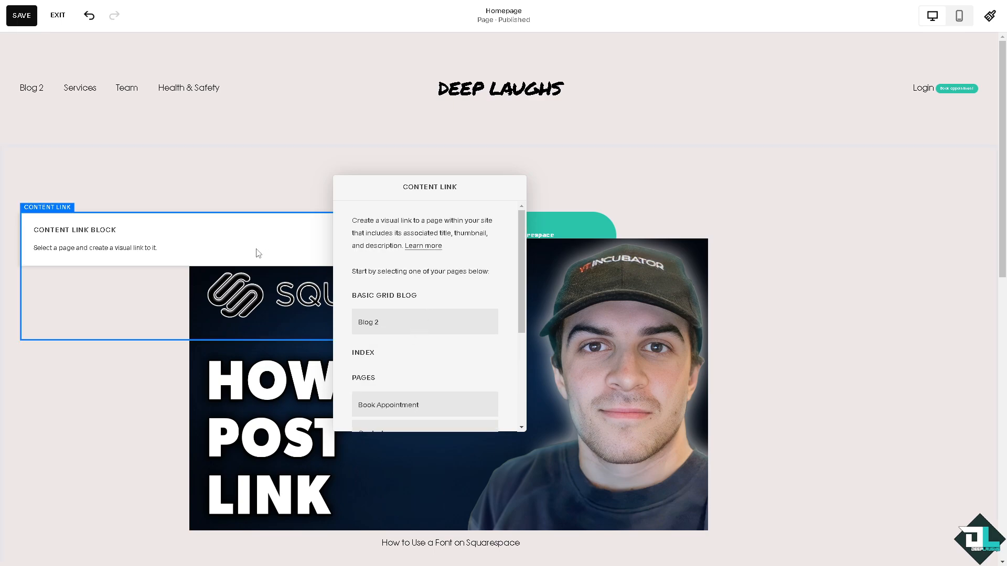
{"action": "left_click", "coordinate": [206, 237]}
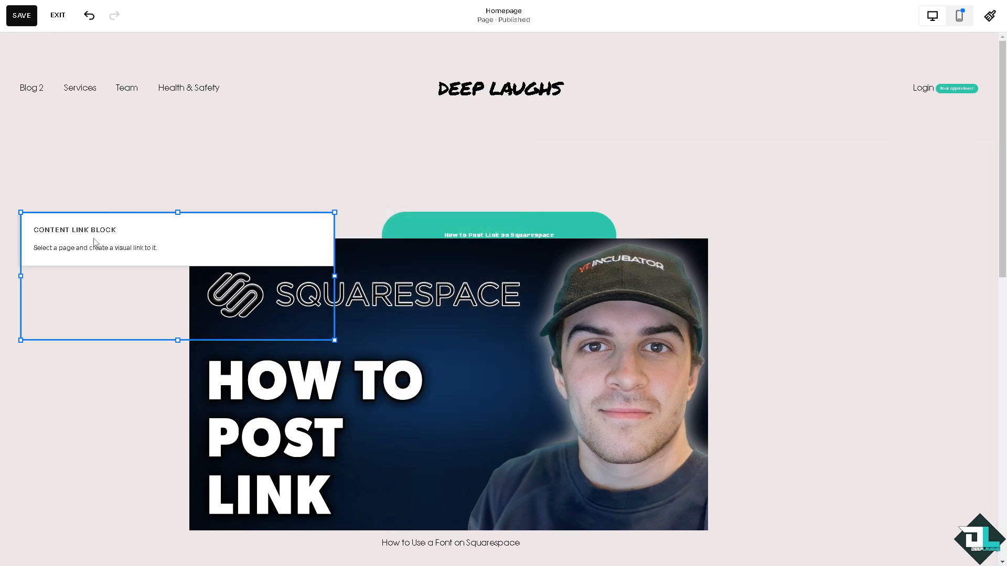
{"action": "left_click", "coordinate": [94, 241]}
{"action": "left_click", "coordinate": [227, 251]}
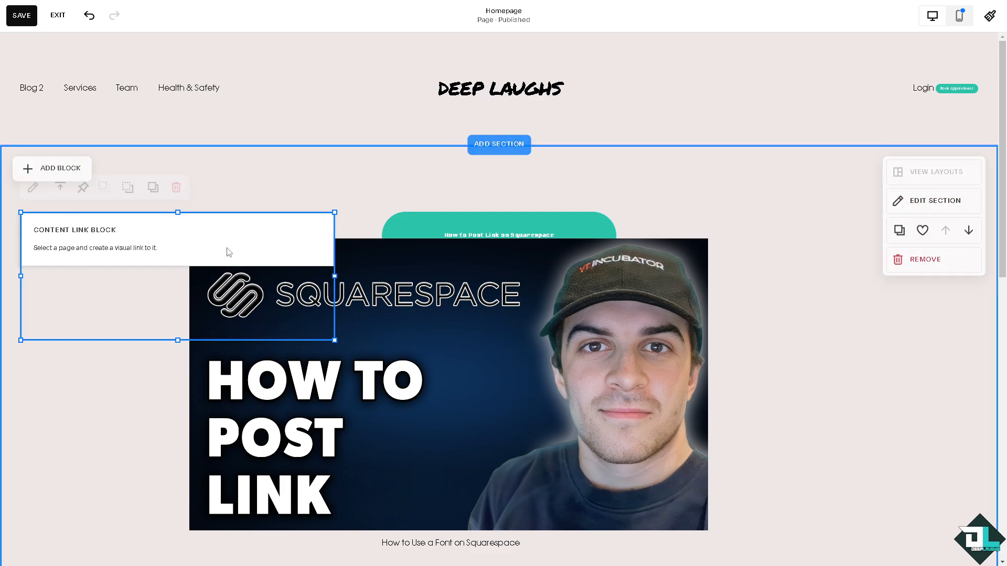
{"action": "left_click", "coordinate": [33, 188]}
{"action": "scroll", "coordinate": [404, 335], "scroll_direction": "down", "scroll_amount": 5}
{"action": "scroll", "coordinate": [409, 335], "scroll_direction": "up", "scroll_amount": 5}
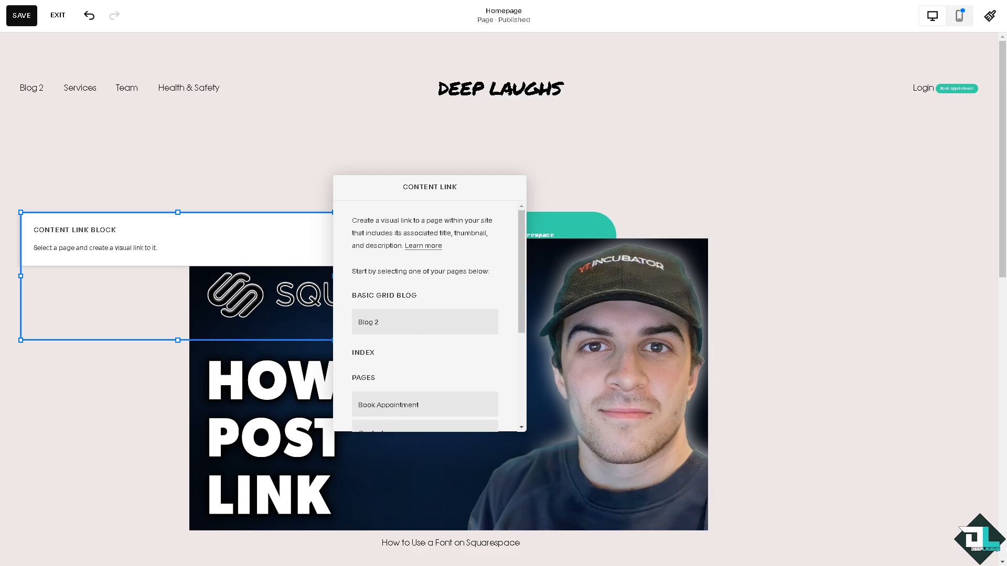
{"action": "left_click", "coordinate": [122, 256]}
{"action": "left_click", "coordinate": [122, 255]}
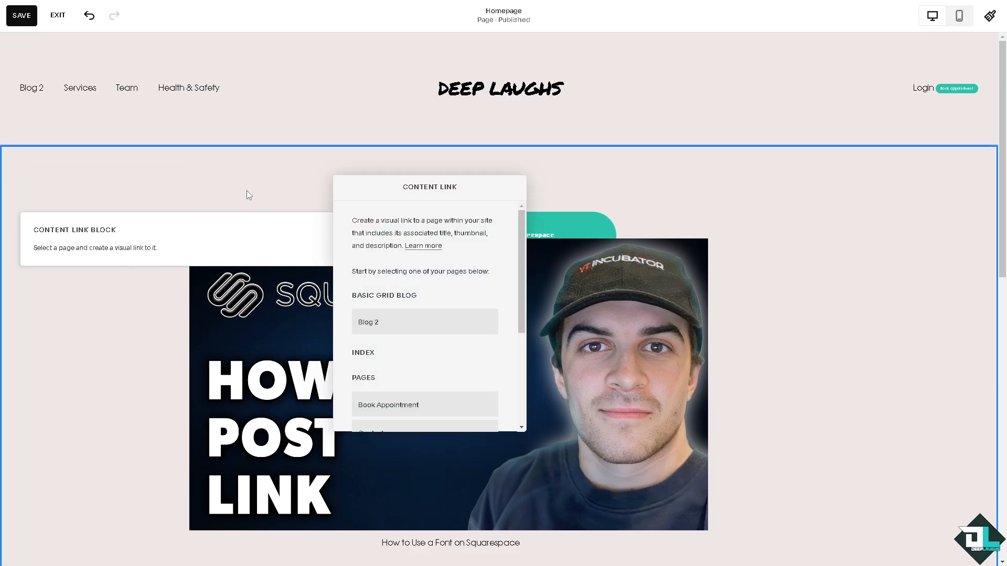
{"action": "left_click", "coordinate": [266, 173]}
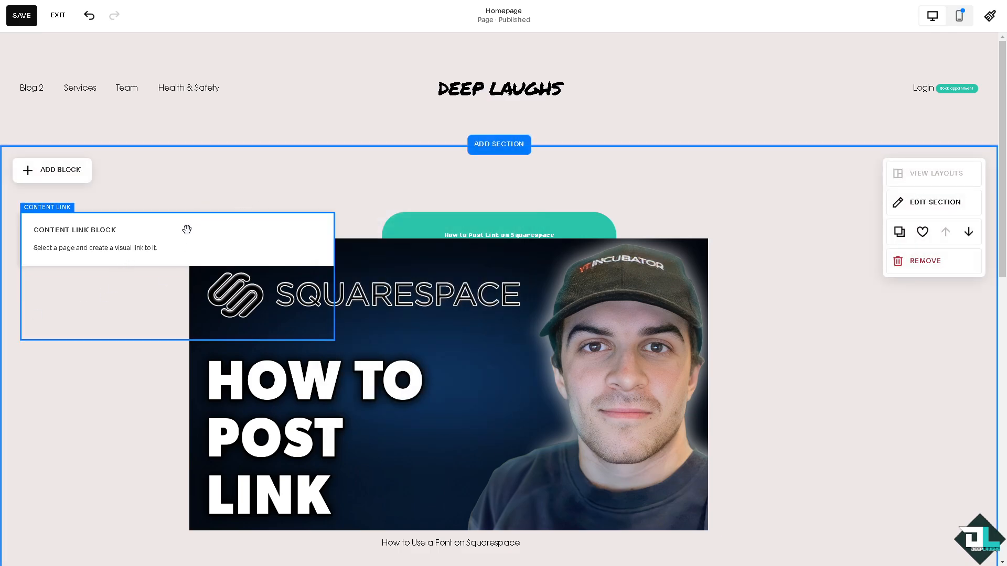
- Add a Code block to the first section and move it below the Content Link block's text card
{"action": "left_click", "coordinate": [74, 174]}
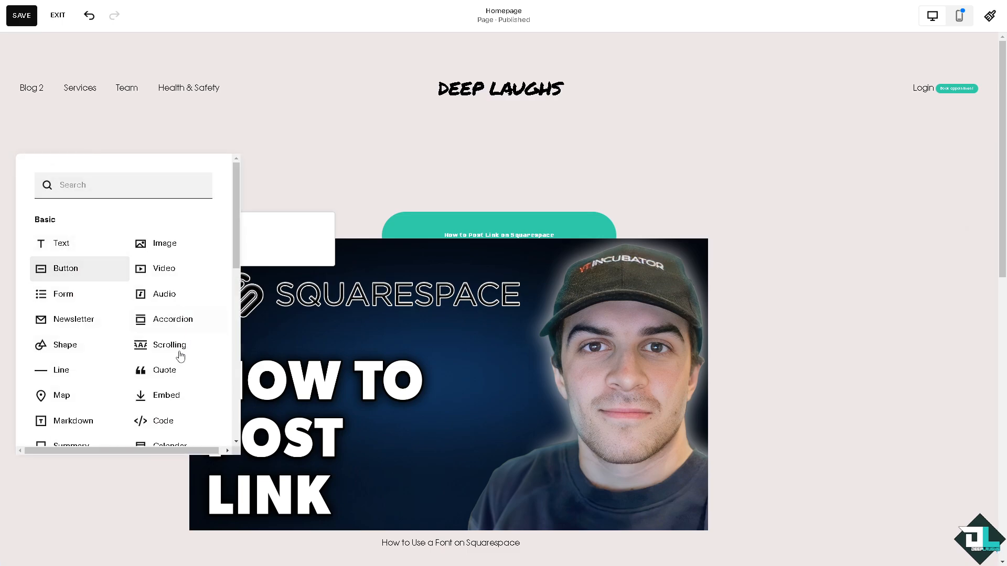
{"action": "left_click", "coordinate": [168, 421]}
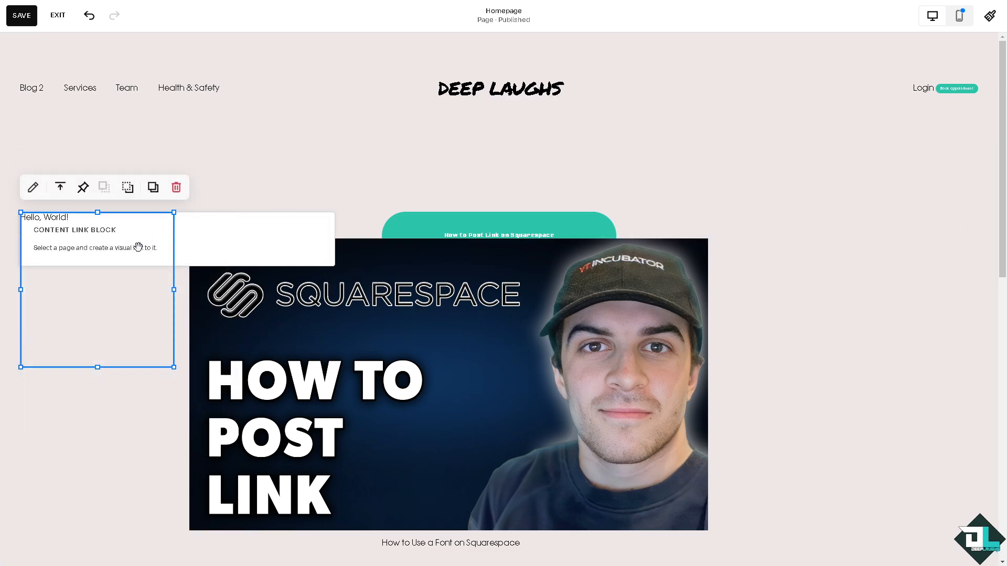
{"action": "left_click_drag", "start_coordinate": [152, 237], "coordinate": [97, 302]}
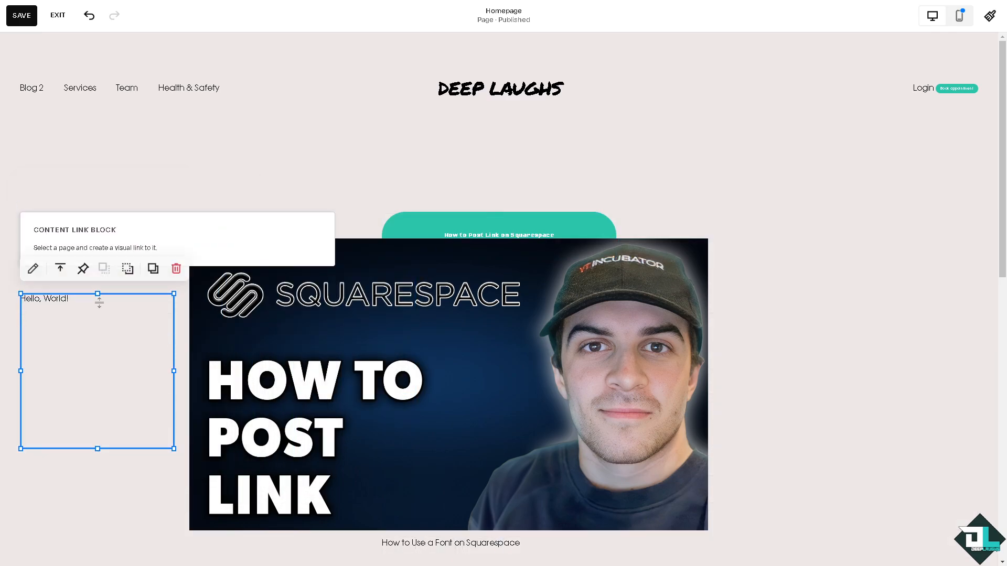
{"action": "double_click", "coordinate": [95, 310]}
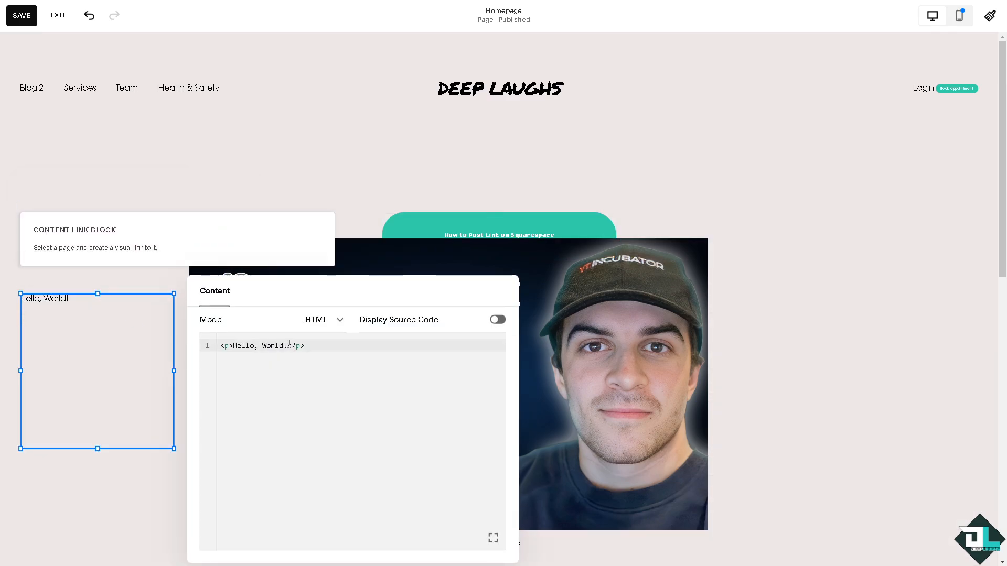
{"action": "left_click_drag", "start_coordinate": [289, 346], "coordinate": [231, 348]}
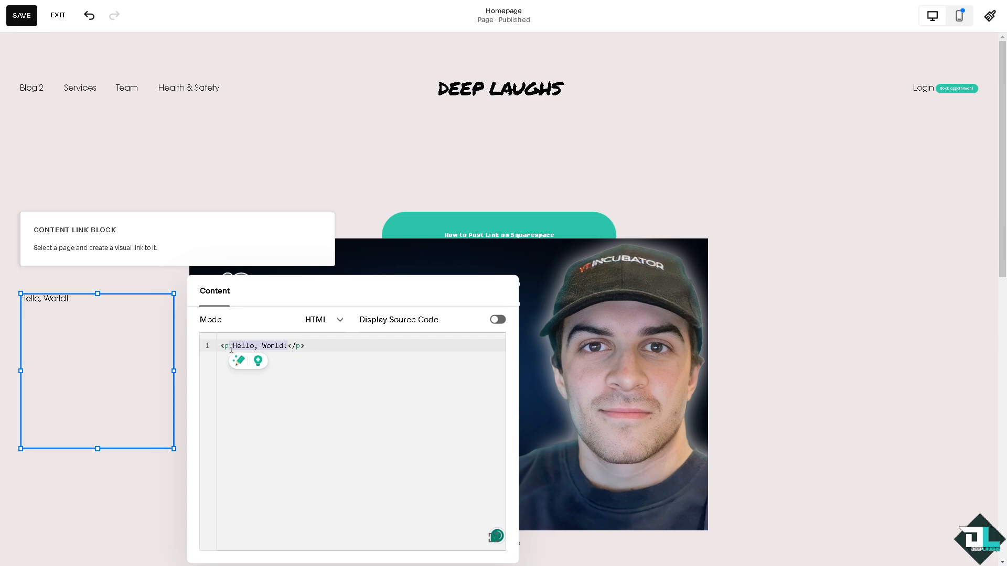
{"action": "key", "text": "ctrl+v"}
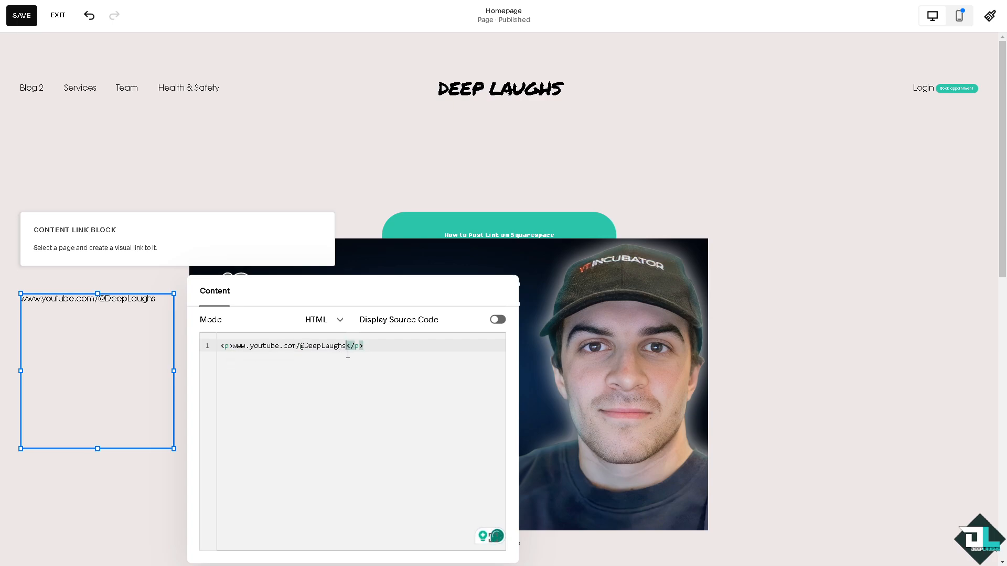
{"action": "left_click", "coordinate": [414, 209]}
{"action": "left_click_drag", "start_coordinate": [84, 303], "coordinate": [99, 262]}
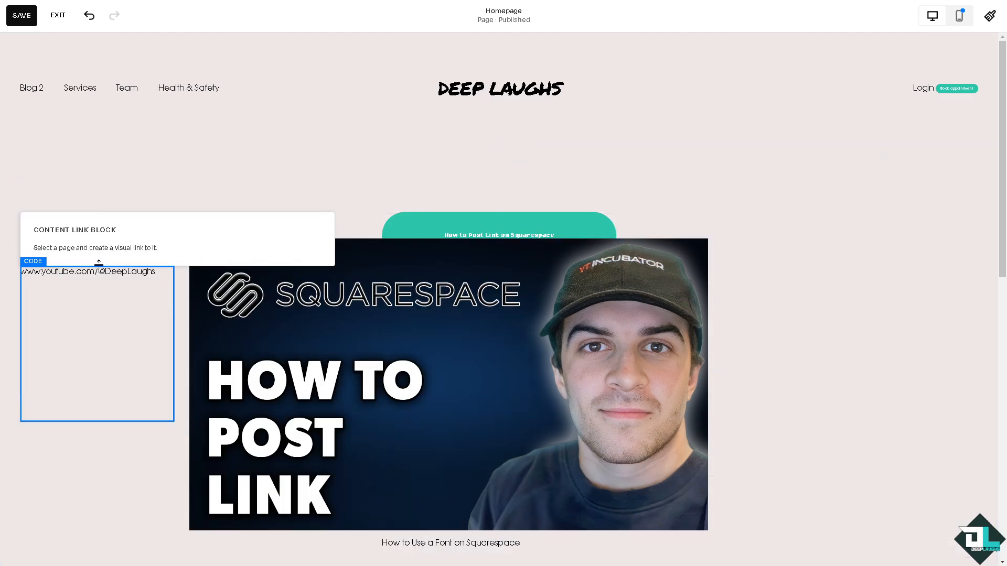
{"action": "left_click", "coordinate": [318, 179]}
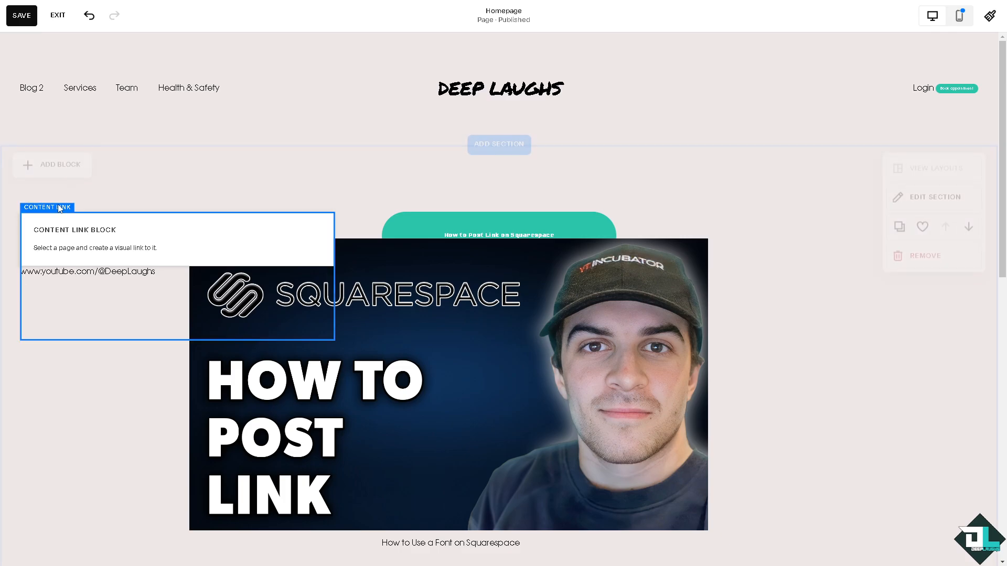
- Add a Text block to the first section and place it to the right of the teal button, ready for text entry
{"action": "left_click", "coordinate": [58, 174]}
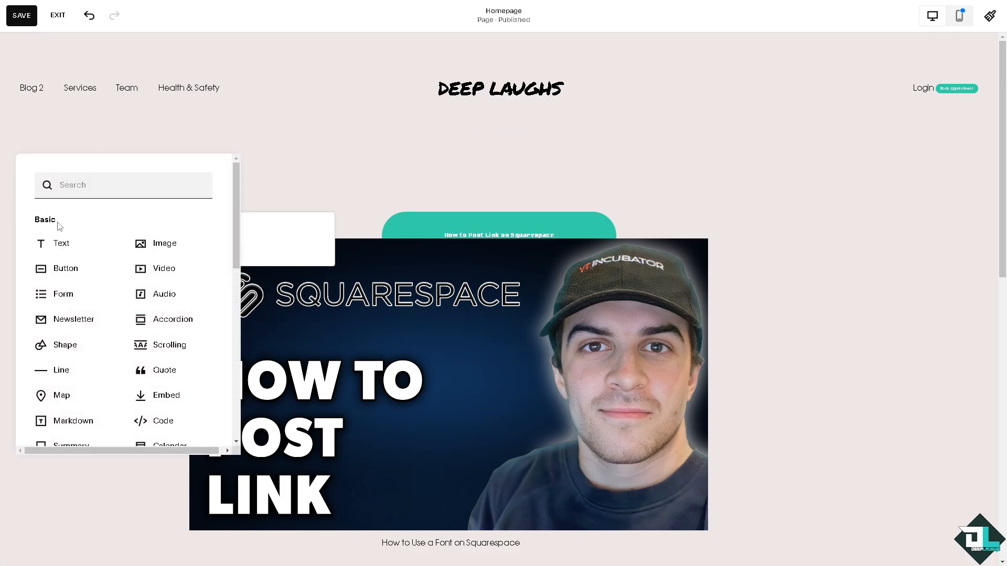
{"action": "left_click", "coordinate": [72, 251]}
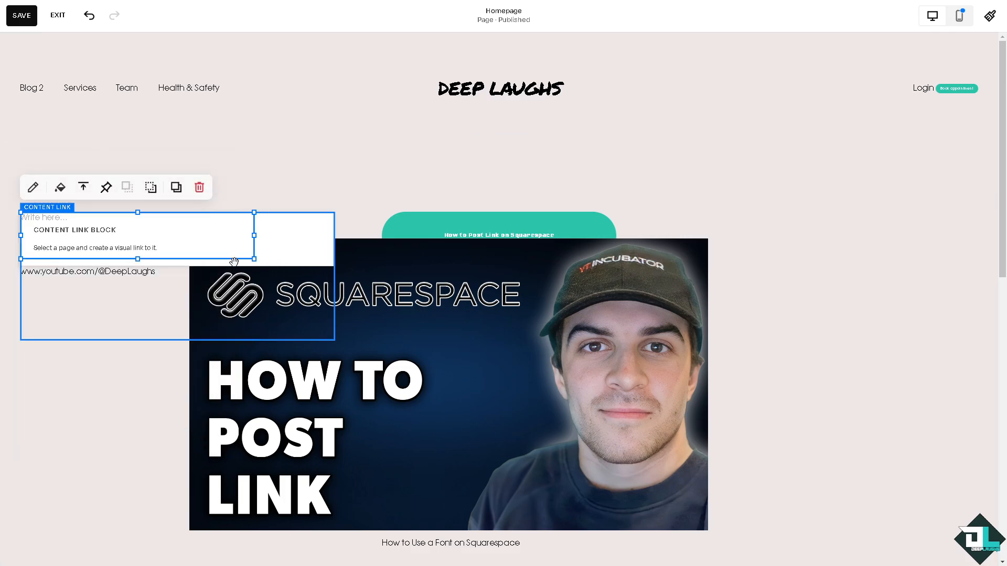
{"action": "left_click_drag", "start_coordinate": [163, 234], "coordinate": [818, 206]}
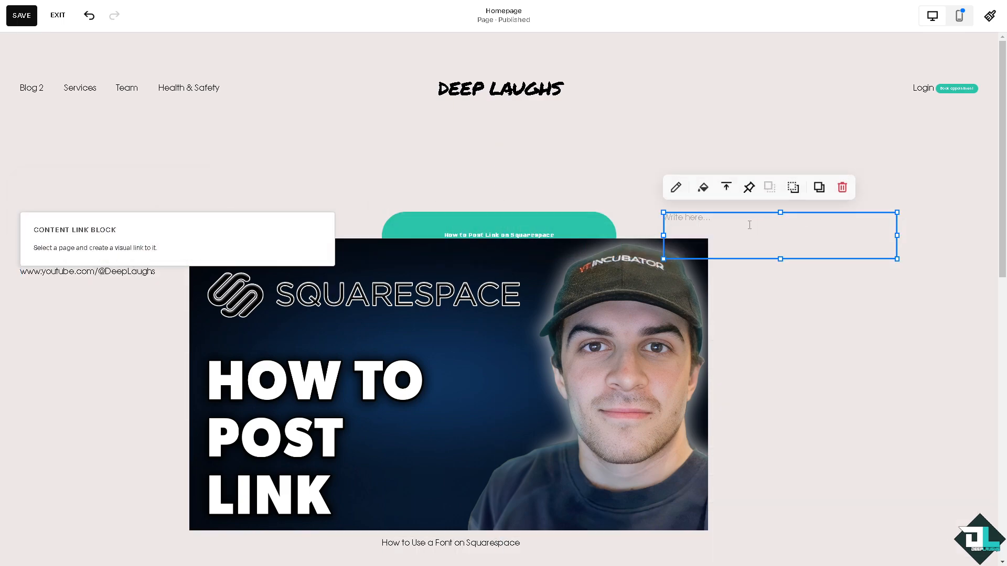
{"action": "left_click", "coordinate": [749, 225]}
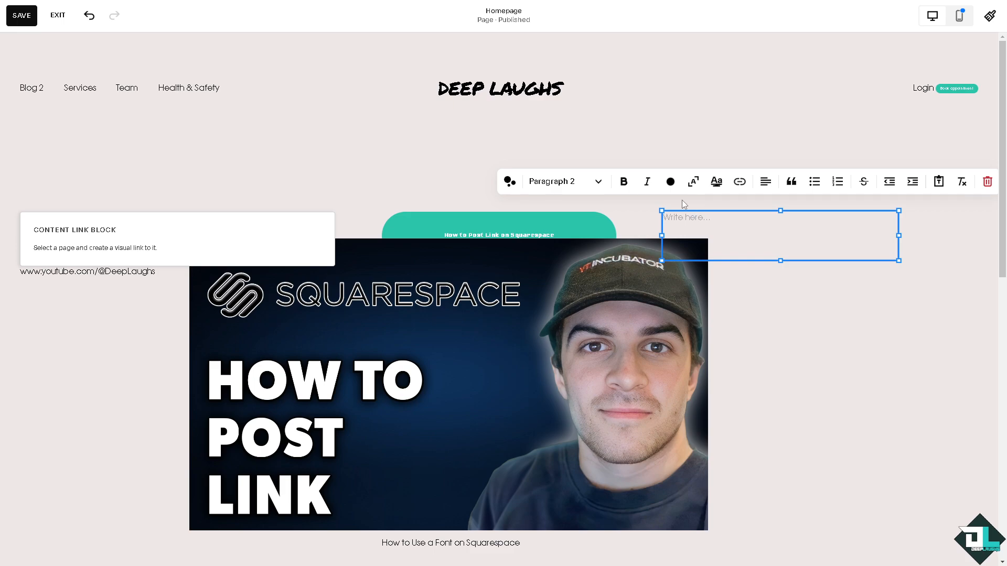
{"action": "left_click", "coordinate": [509, 181]}
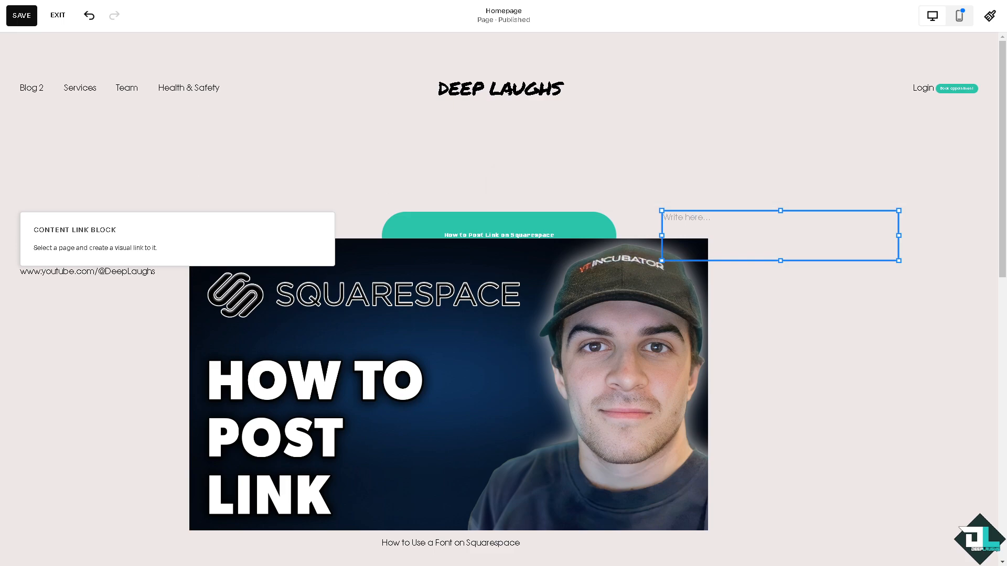
{"action": "left_click", "coordinate": [764, 223]}
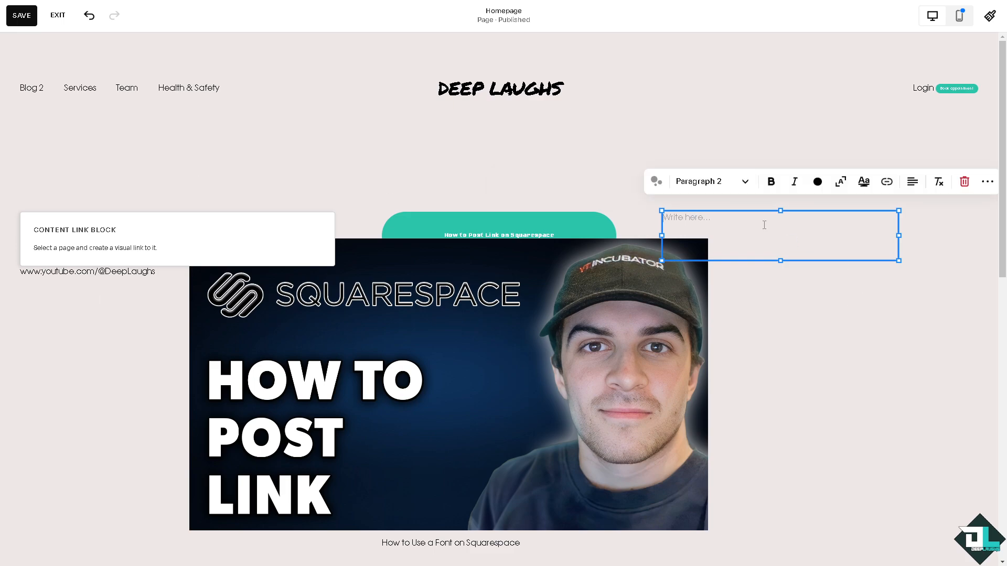
- Enter "How to Post Link on Squarespace" in bold in the new Text block and shift the block slightly to the right
{"action": "type", "text": "How to Post Link on Squarespace"}
{"action": "key", "text": "ctrl+a"}
{"action": "left_click", "coordinate": [771, 183]}
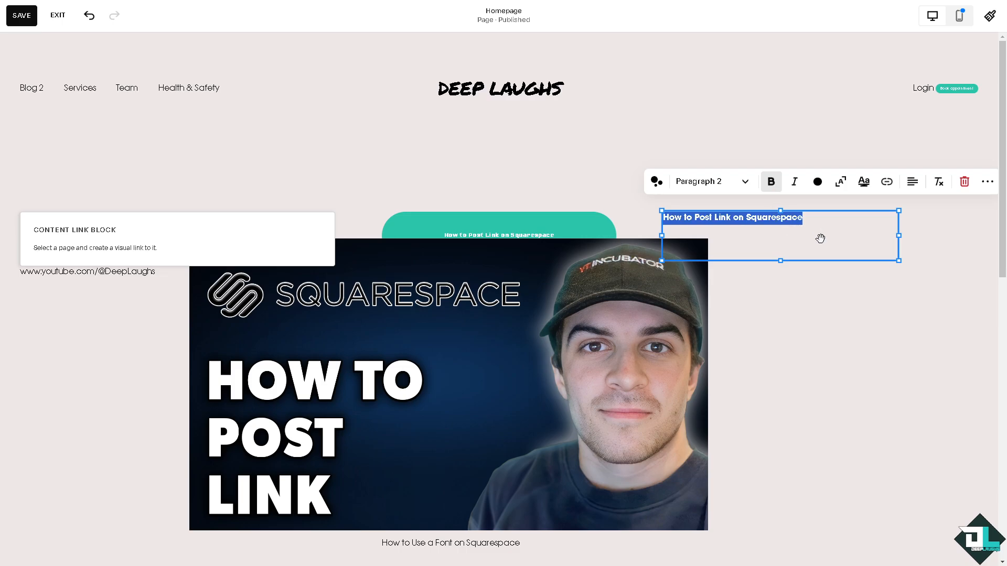
{"action": "left_click", "coordinate": [830, 285]}
{"action": "left_click_drag", "start_coordinate": [816, 230], "coordinate": [827, 212]}
{"action": "left_click", "coordinate": [819, 219]}
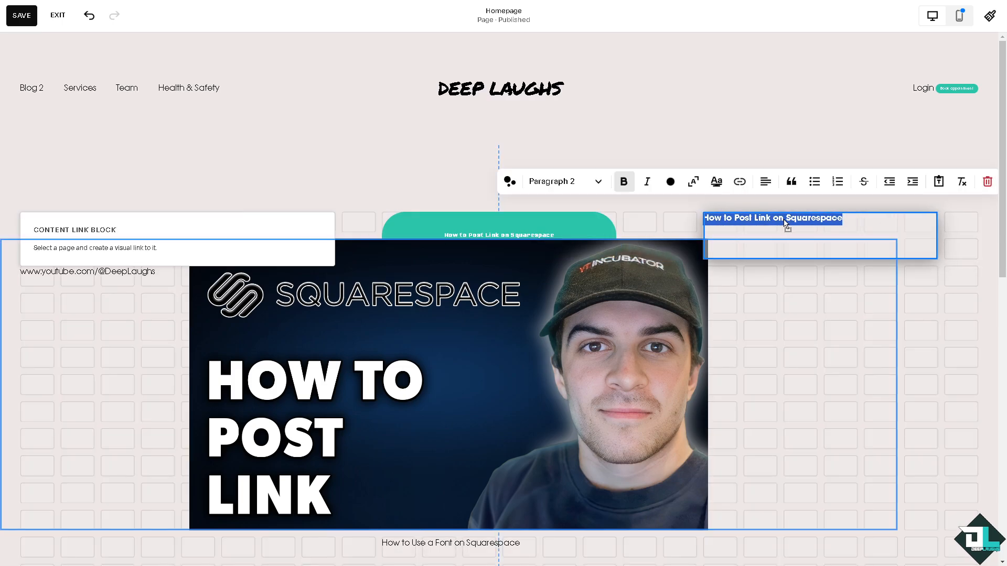
{"action": "left_click", "coordinate": [829, 267]}
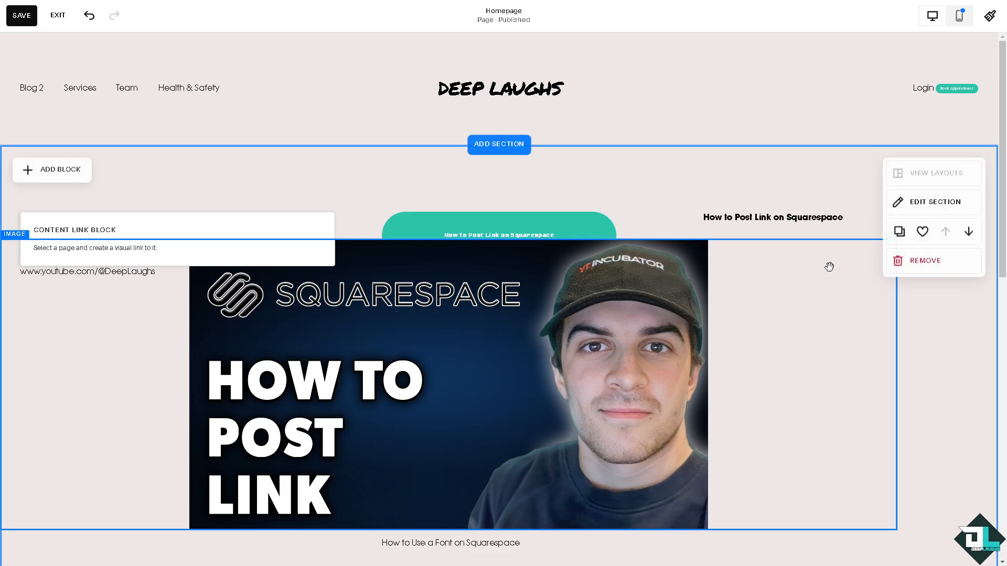
{"action": "left_click", "coordinate": [776, 223]}
{"action": "left_click", "coordinate": [714, 190]}
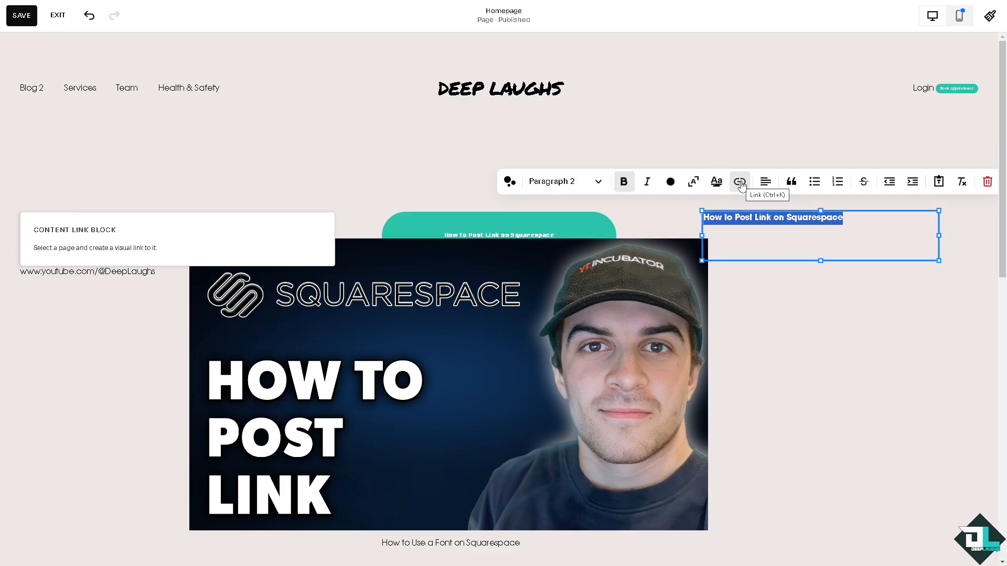
{"action": "left_click", "coordinate": [740, 182]}
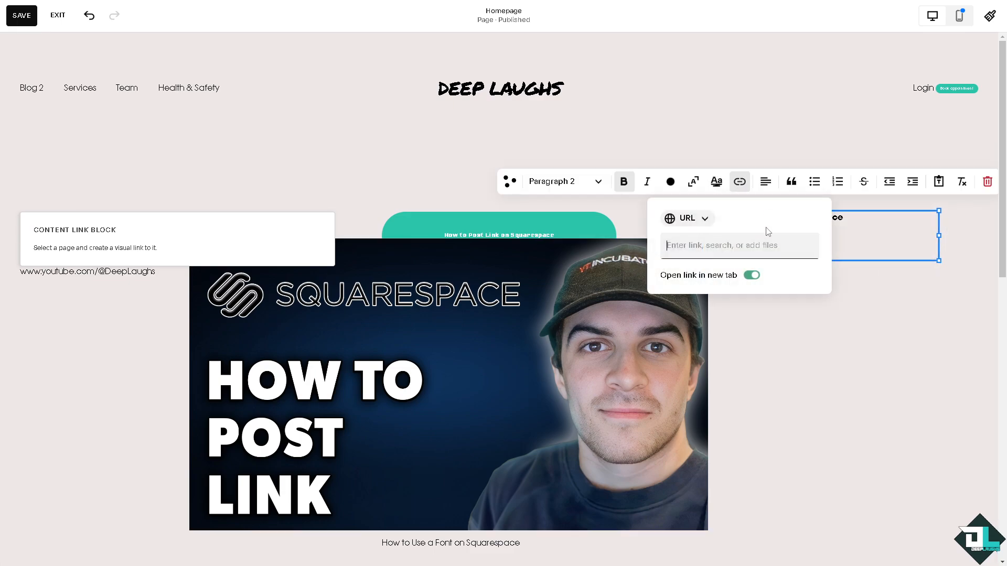
{"action": "left_click", "coordinate": [720, 245]}
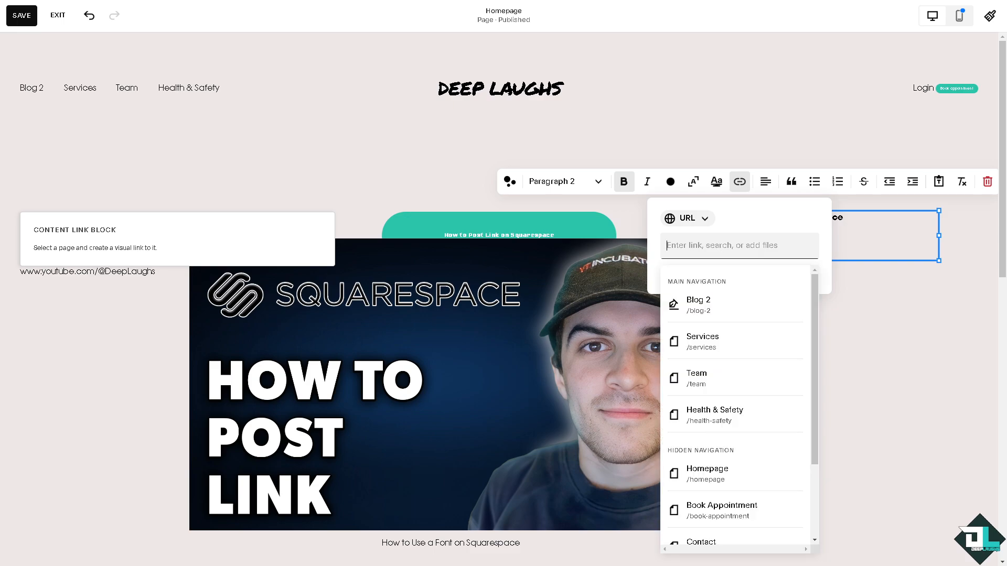
{"action": "key", "text": "alt+Tab"}
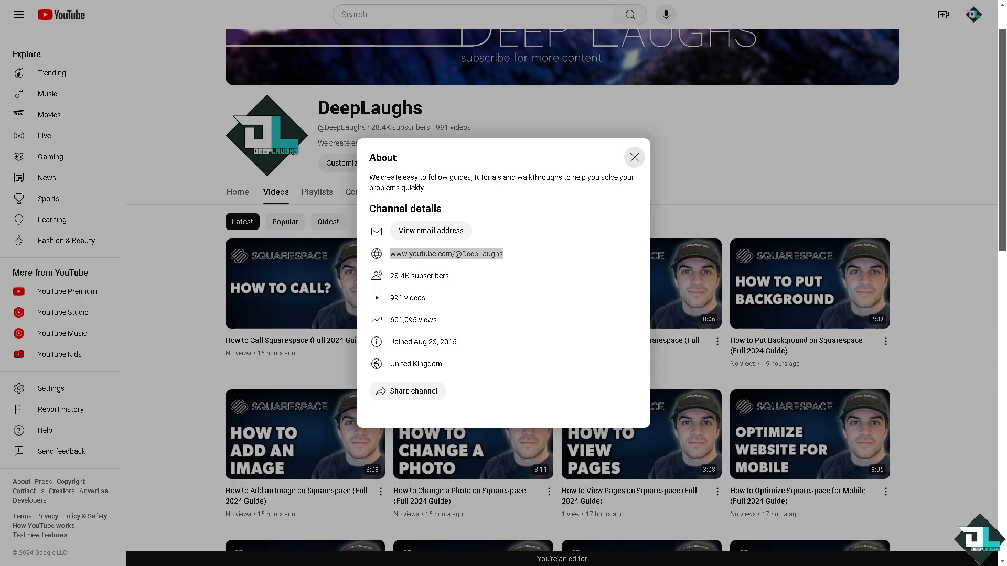
{"action": "left_click", "coordinate": [495, 216]}
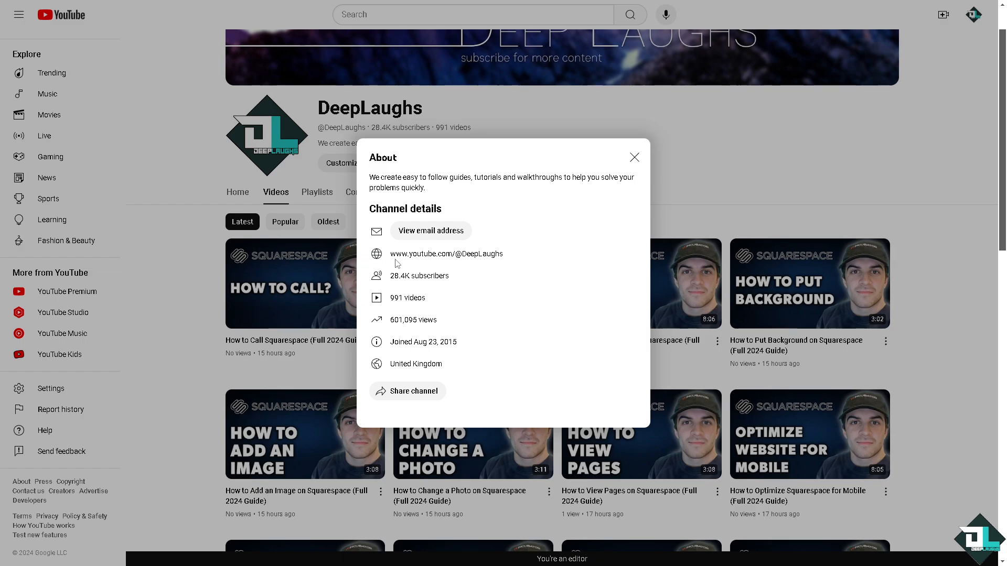
{"action": "left_click_drag", "start_coordinate": [391, 257], "coordinate": [502, 255]}
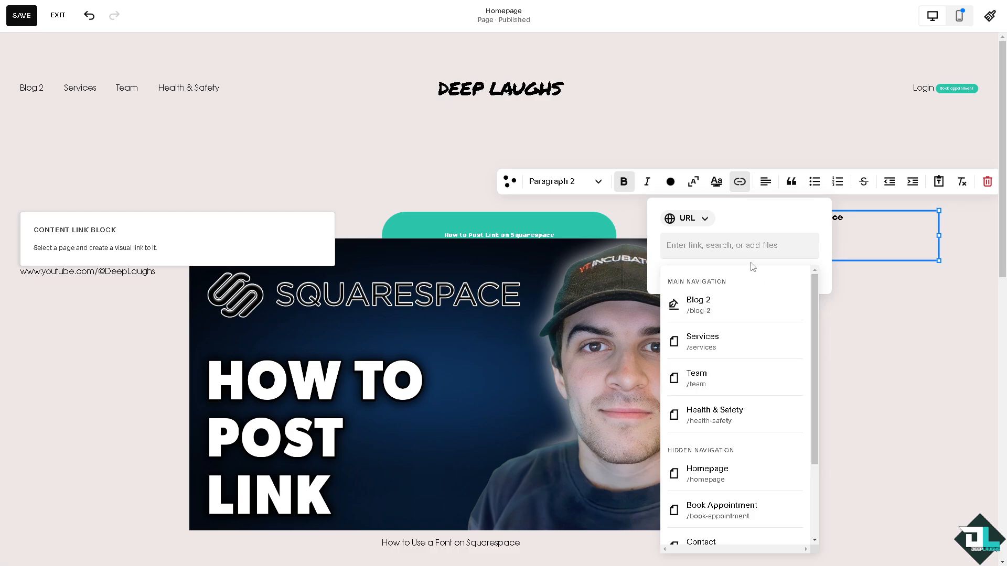
{"action": "type", "text": "www.youtube.com/@DeepLaughs"}
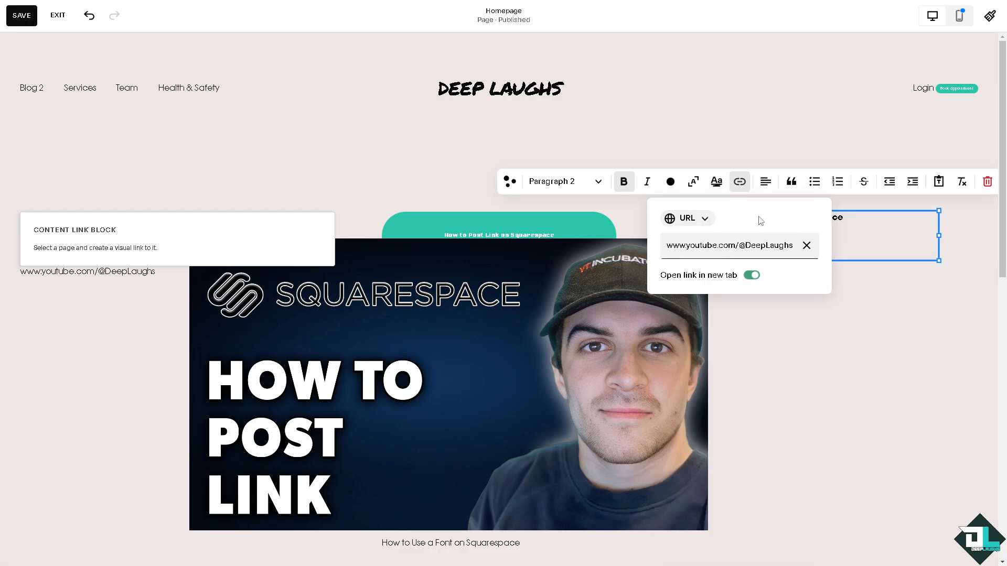
{"action": "left_click", "coordinate": [852, 232]}
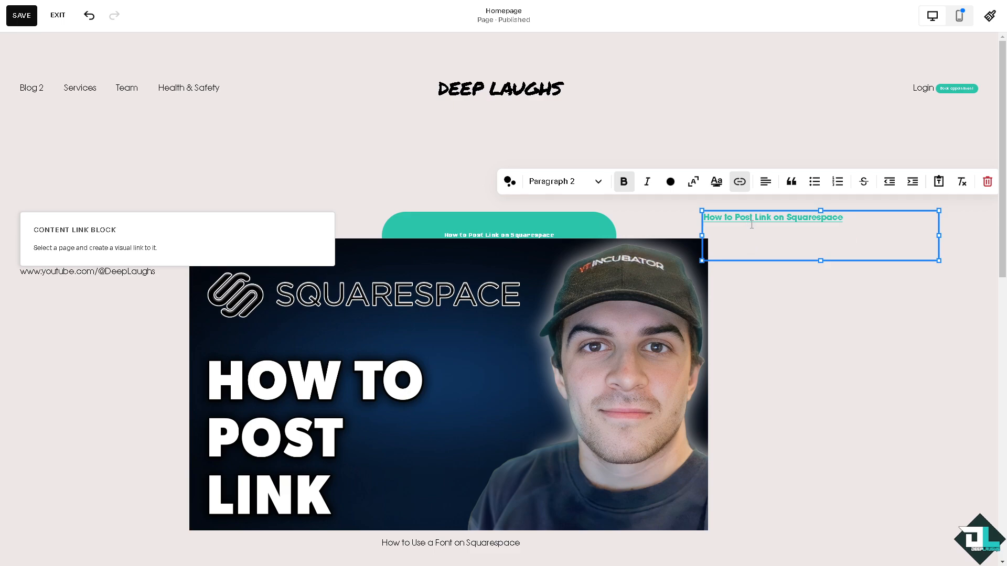
- Check the text link's address and link settings without changing them, and save the homepage
{"action": "left_click", "coordinate": [779, 217]}
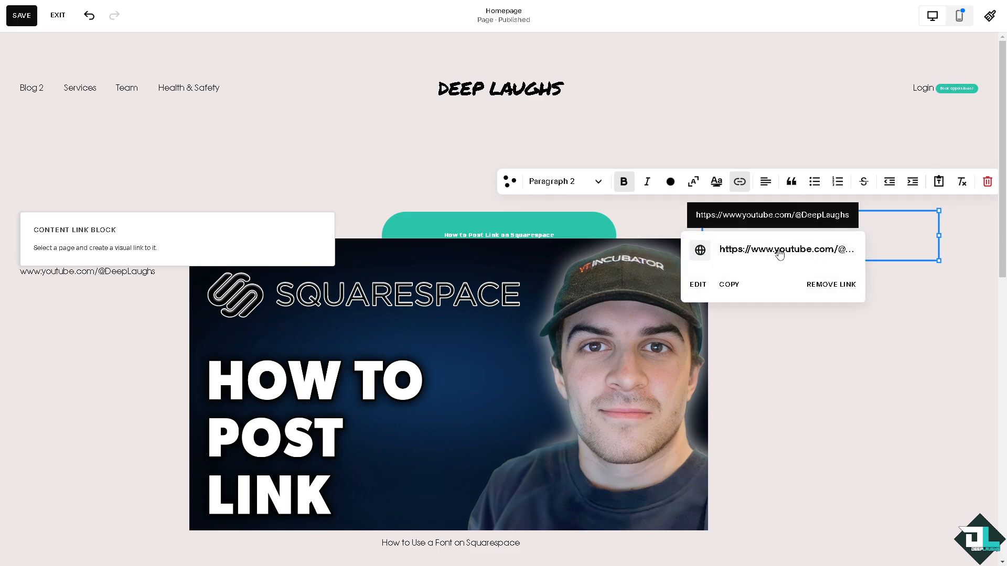
{"action": "left_click", "coordinate": [916, 242]}
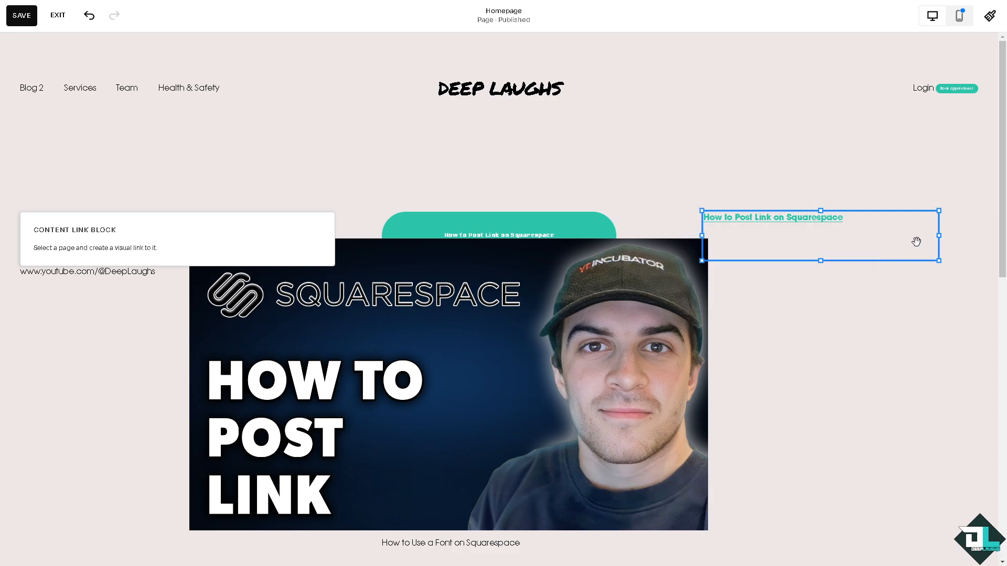
{"action": "left_click", "coordinate": [829, 223]}
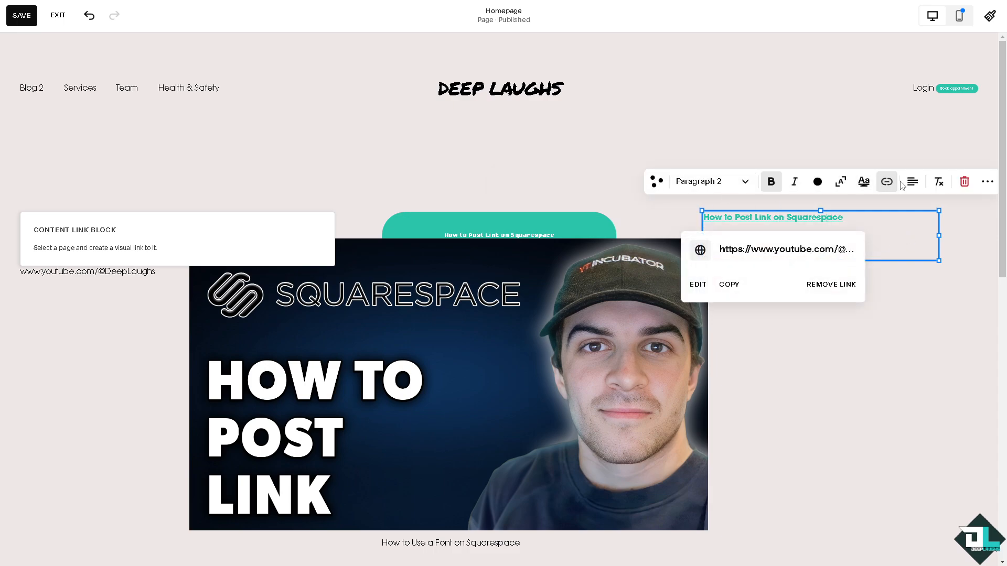
{"action": "left_click", "coordinate": [698, 285]}
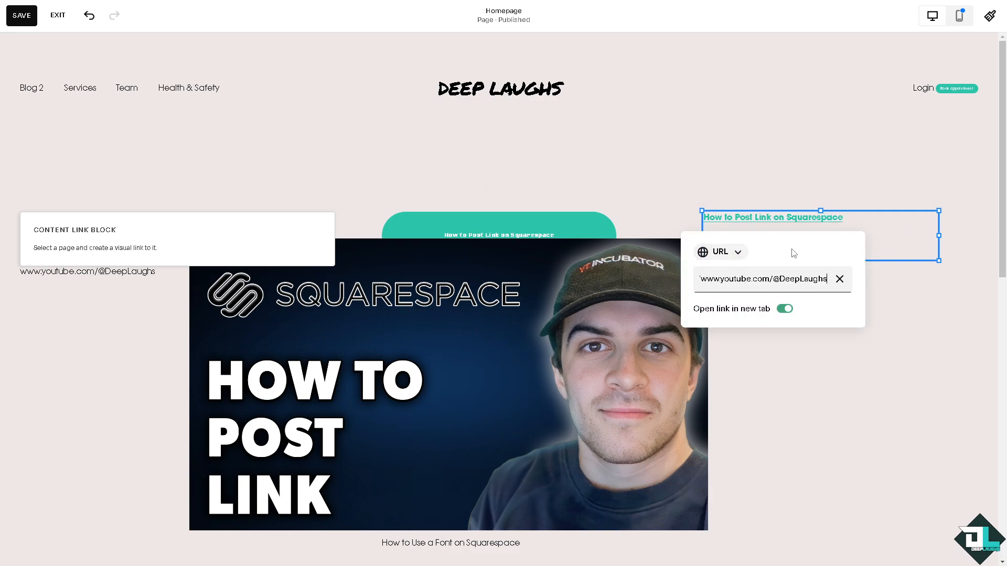
{"action": "left_click", "coordinate": [925, 235]}
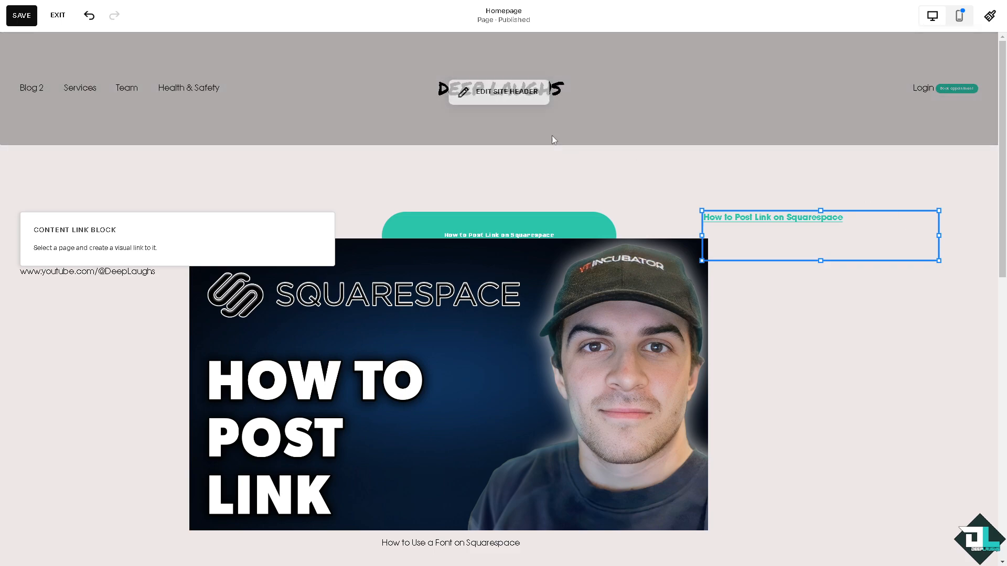
{"action": "left_click", "coordinate": [22, 15]}
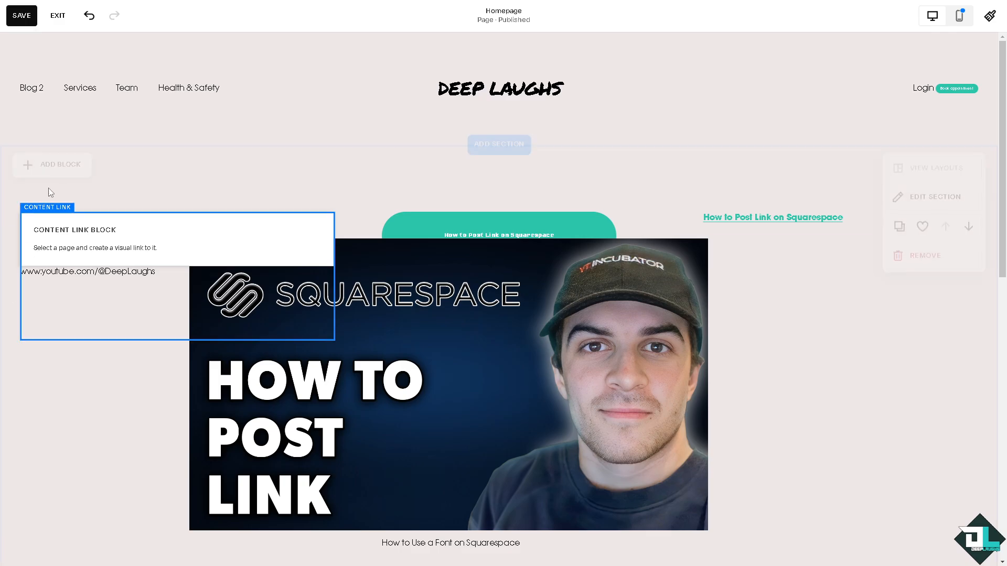
- Add an Image block with "DL thumbnail.png" from the image library and place it below the linked text
{"action": "left_click", "coordinate": [50, 171]}
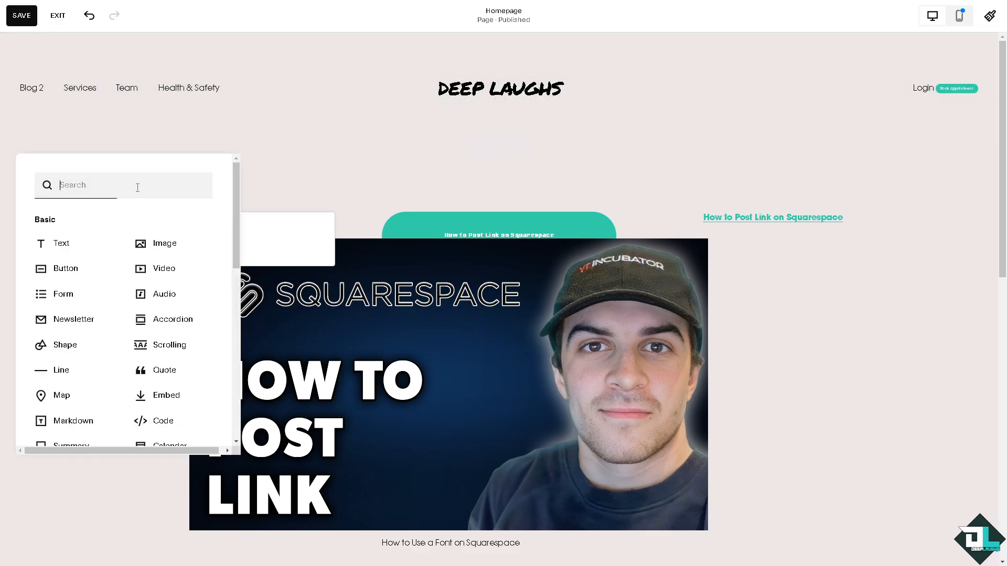
{"action": "left_click", "coordinate": [154, 245]}
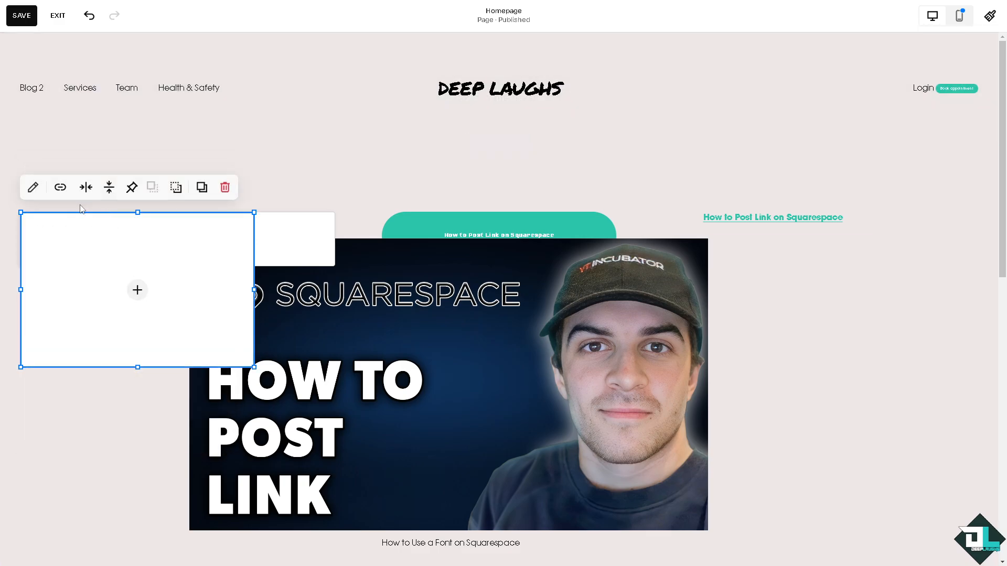
{"action": "left_click", "coordinate": [138, 290]}
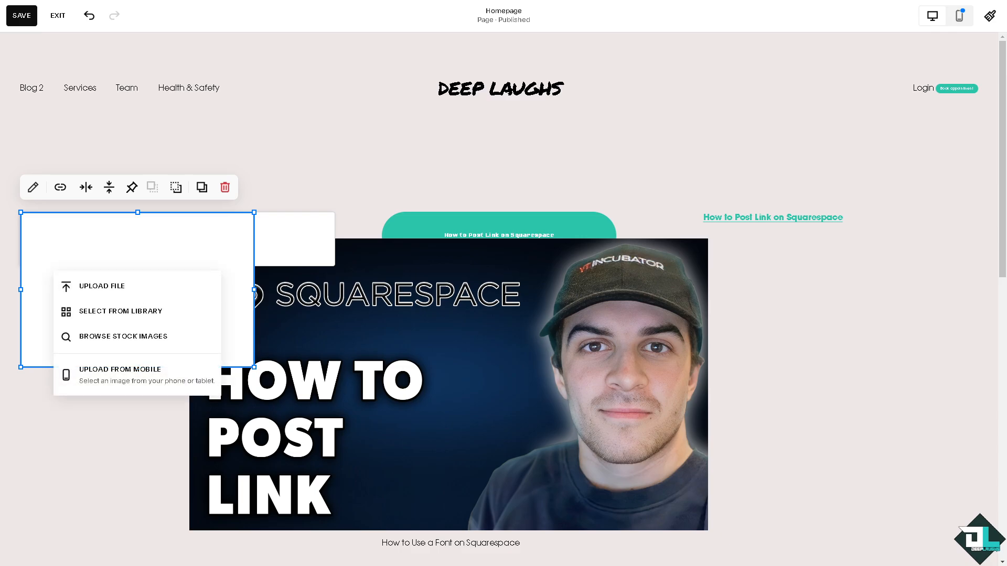
{"action": "left_click", "coordinate": [153, 314]}
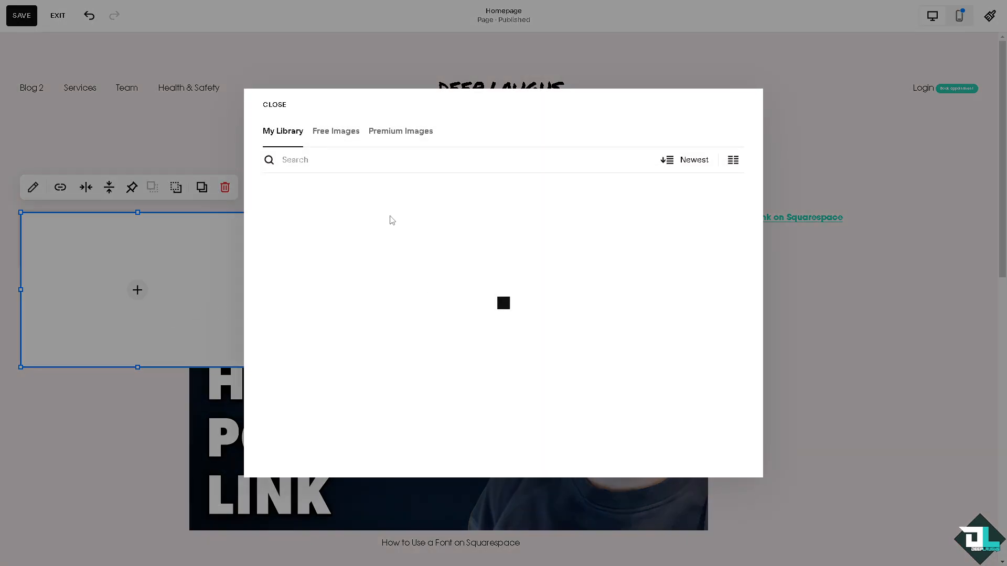
{"action": "scroll", "coordinate": [412, 294], "scroll_direction": "down", "scroll_amount": 8}
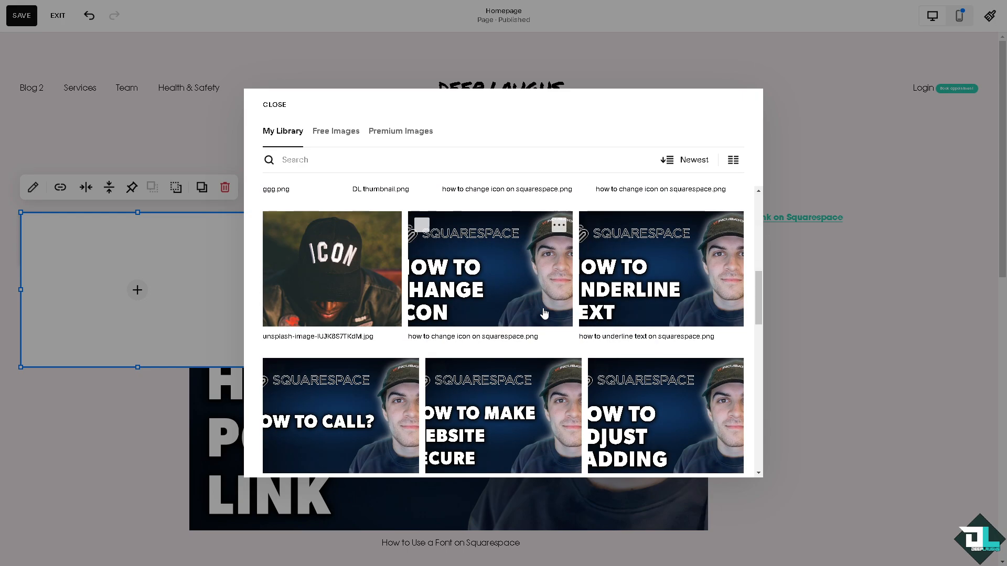
{"action": "scroll", "coordinate": [414, 283], "scroll_direction": "up", "scroll_amount": 3}
{"action": "left_click", "coordinate": [414, 281]}
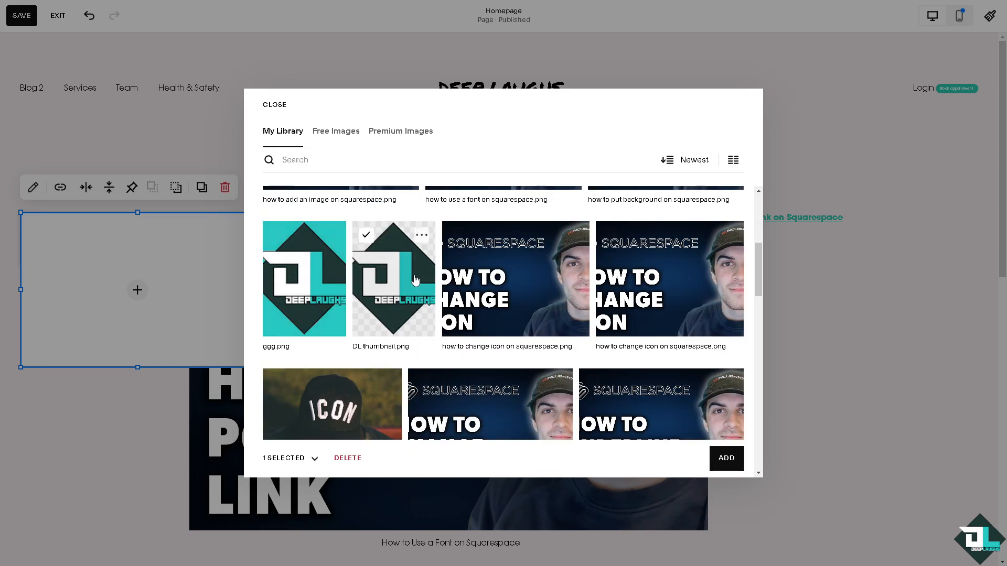
{"action": "left_click", "coordinate": [729, 459]}
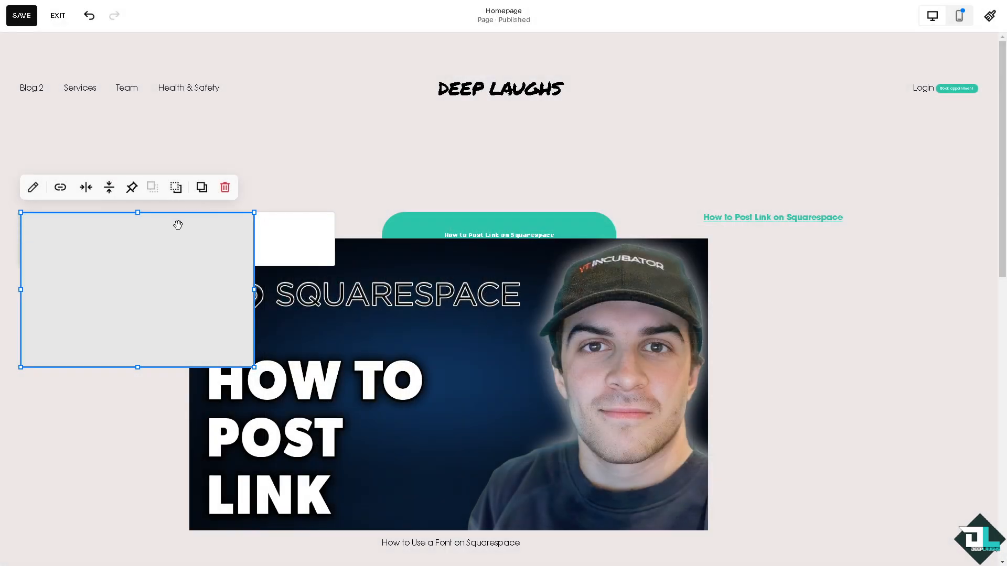
{"action": "left_click_drag", "start_coordinate": [135, 263], "coordinate": [857, 329]}
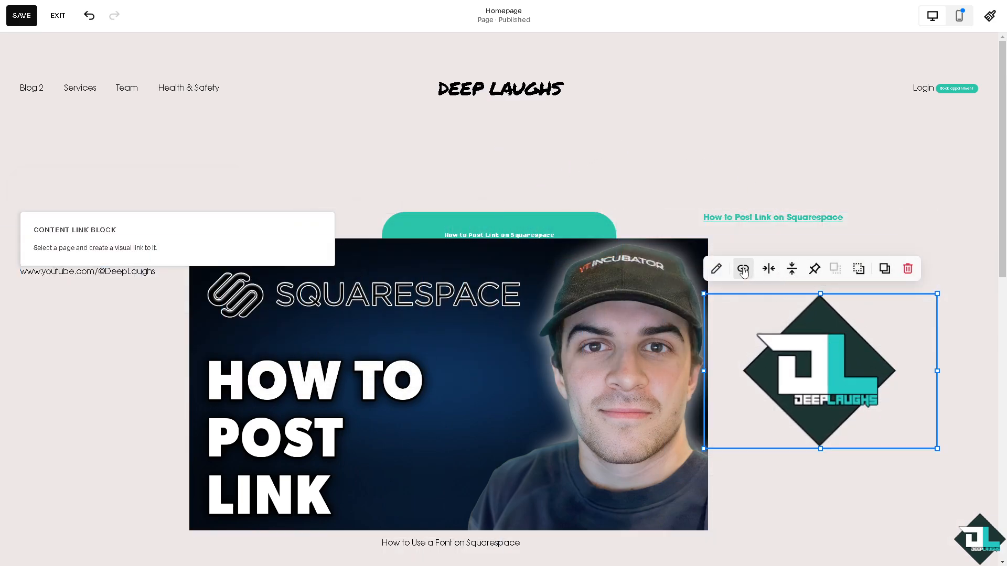
{"action": "left_click", "coordinate": [743, 269]}
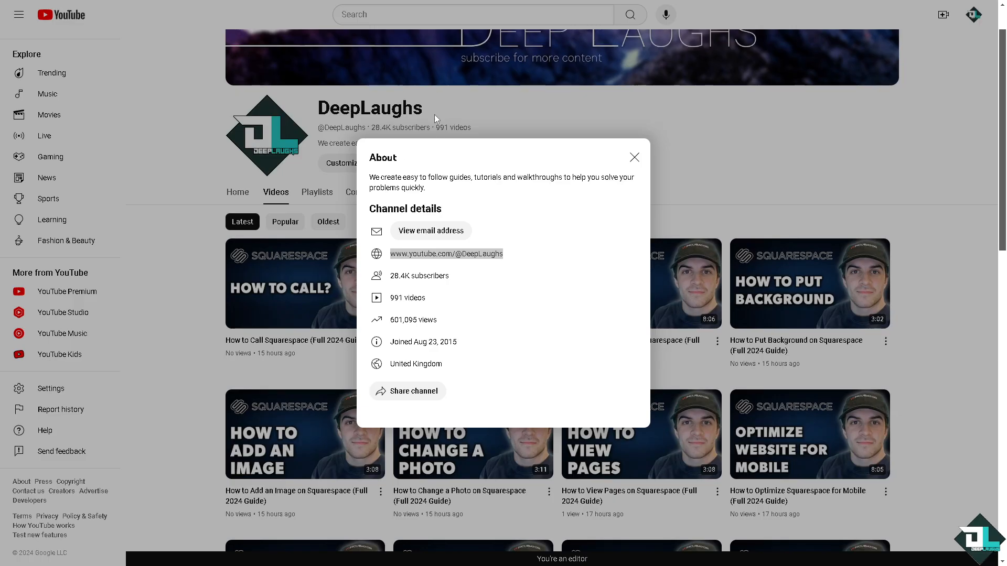
{"action": "left_click_drag", "start_coordinate": [390, 256], "coordinate": [466, 265]}
{"action": "key", "text": "ctrl+c"}
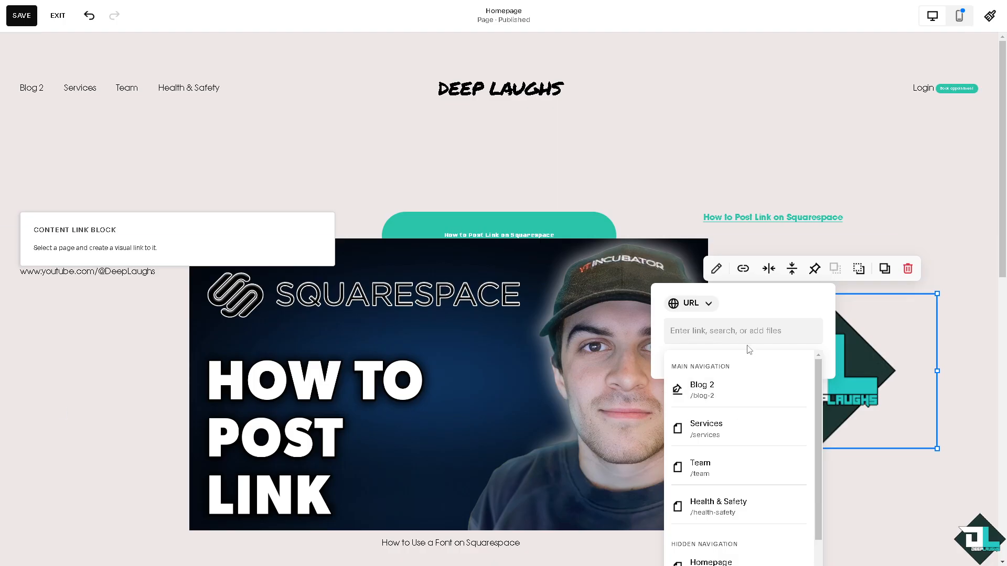
{"action": "left_click", "coordinate": [746, 335]}
{"action": "key", "text": "ctrl+v"}
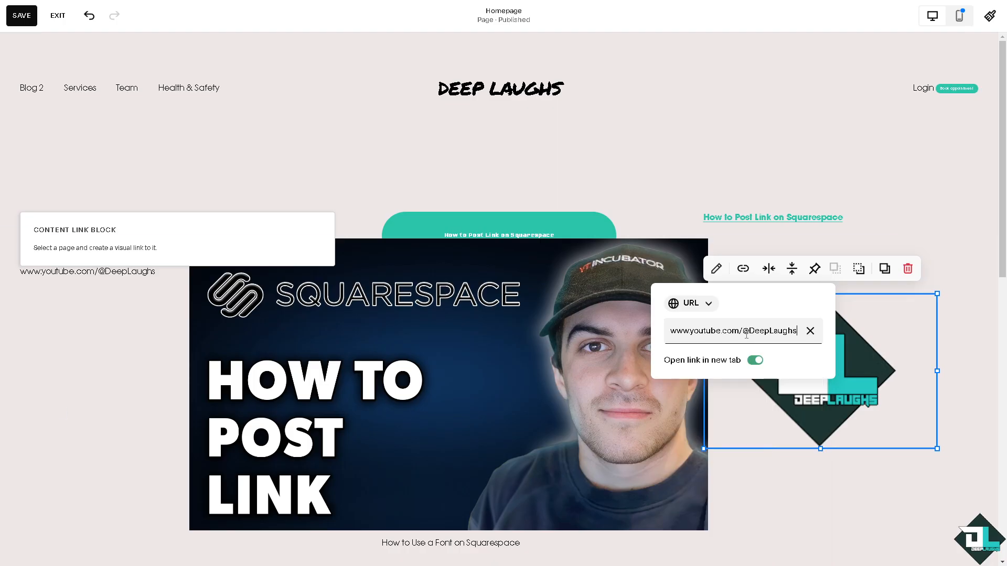
{"action": "key", "text": "Return"}
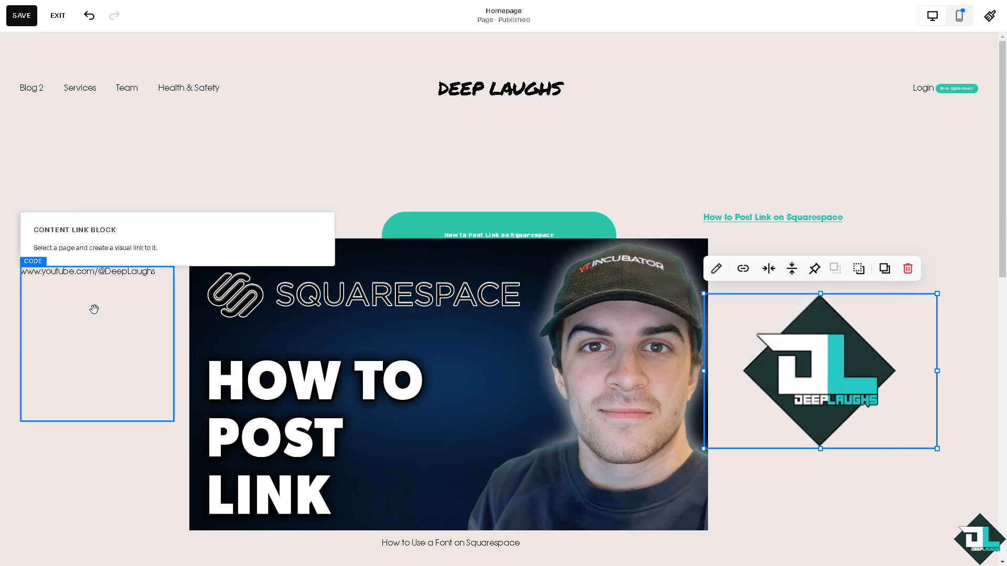
- Delete the code block containing the channel URL and the content link block from the homepage section
{"action": "left_click", "coordinate": [183, 321]}
{"action": "left_click", "coordinate": [260, 232]}
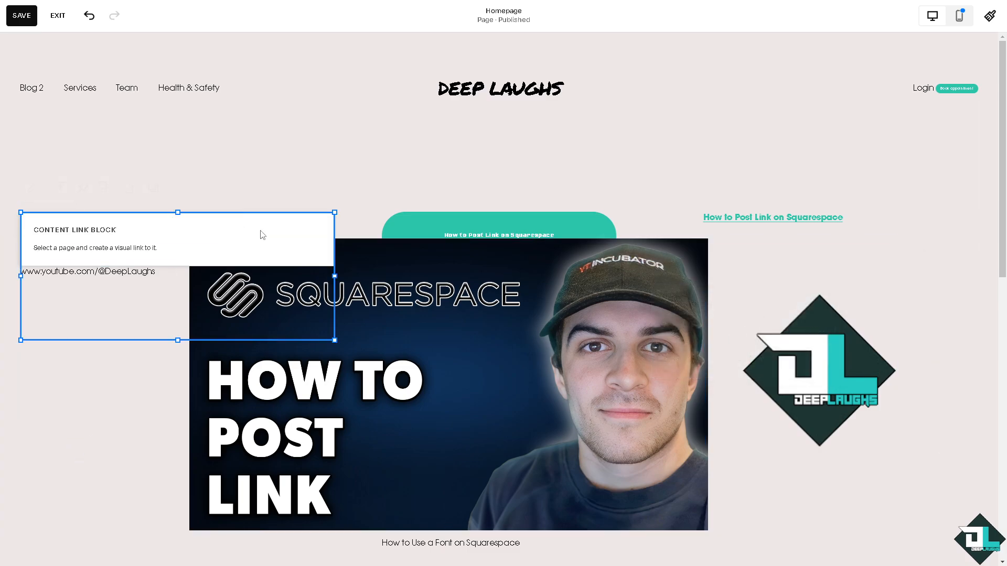
{"action": "key", "text": "Delete"}
- Add a Video block to the homepage section and shrink it to fit beside the large thumbnail image
{"action": "left_click", "coordinate": [64, 171]}
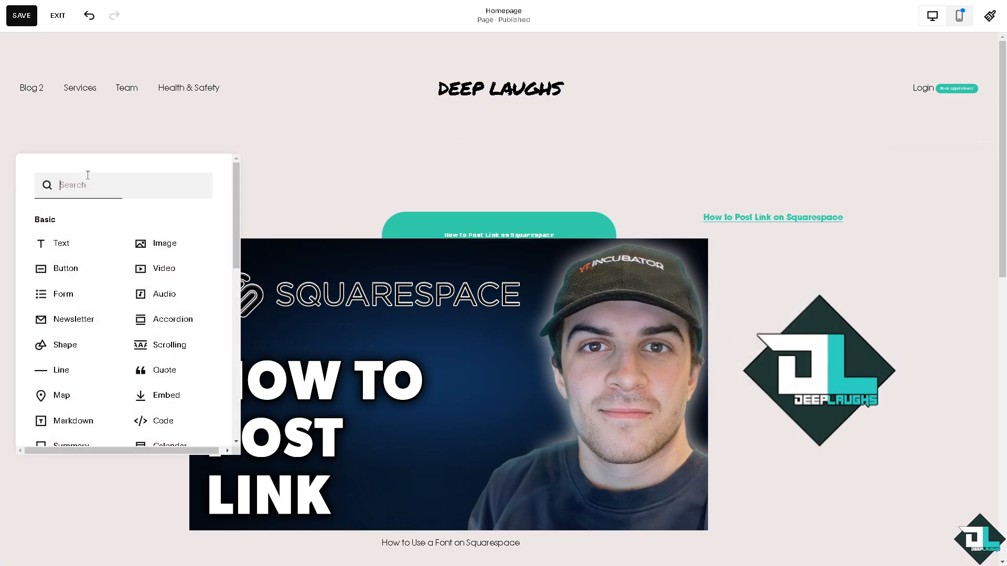
{"action": "left_click", "coordinate": [176, 268]}
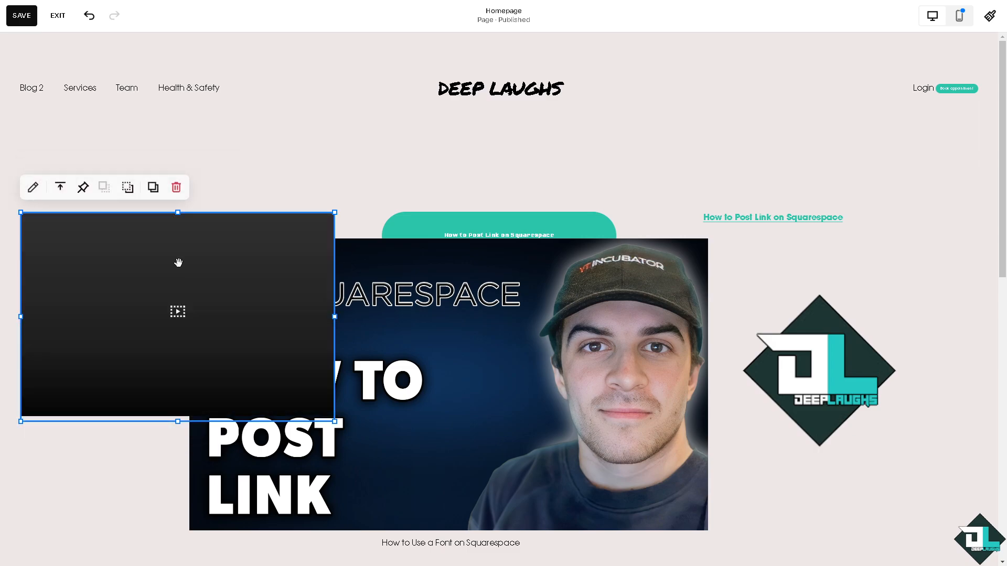
{"action": "left_click_drag", "start_coordinate": [209, 227], "coordinate": [237, 240]}
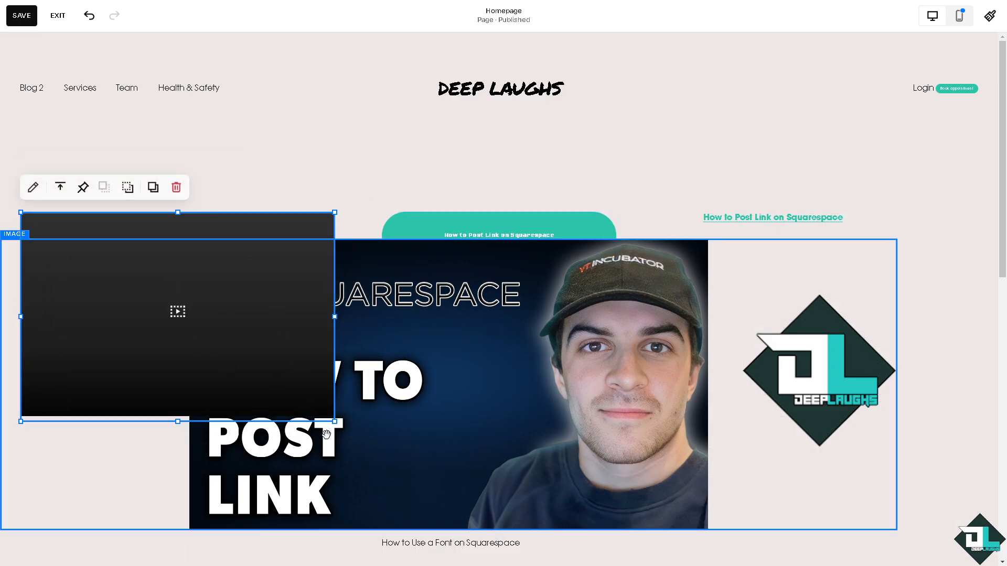
{"action": "left_click_drag", "start_coordinate": [338, 424], "coordinate": [175, 313]}
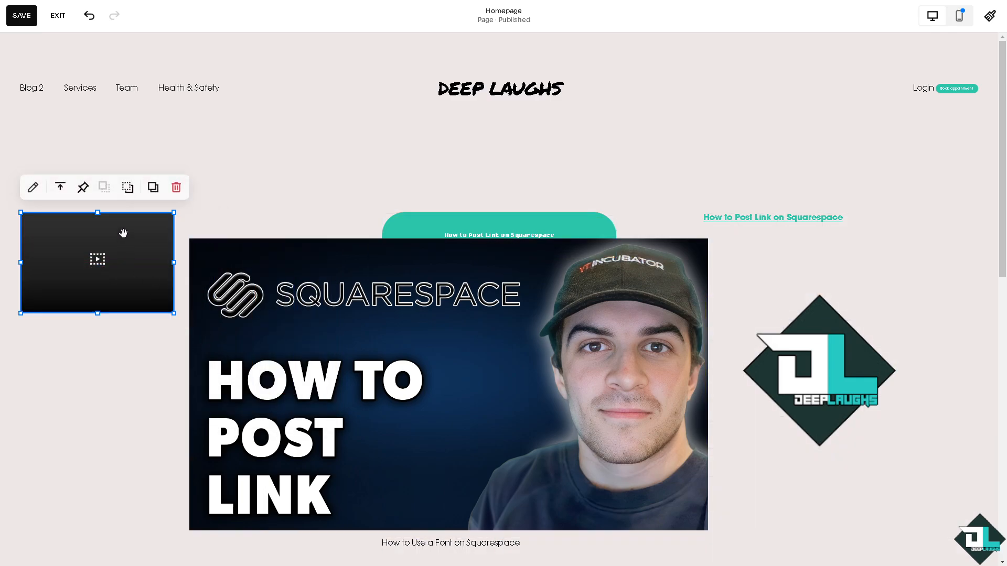
{"action": "left_click_drag", "start_coordinate": [124, 231], "coordinate": [90, 226]}
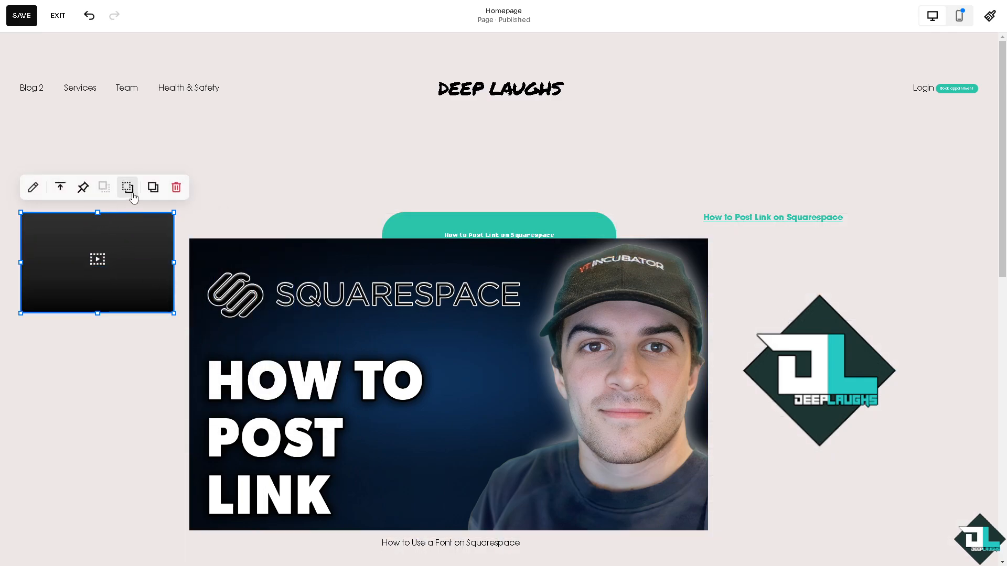
{"action": "left_click", "coordinate": [33, 187]}
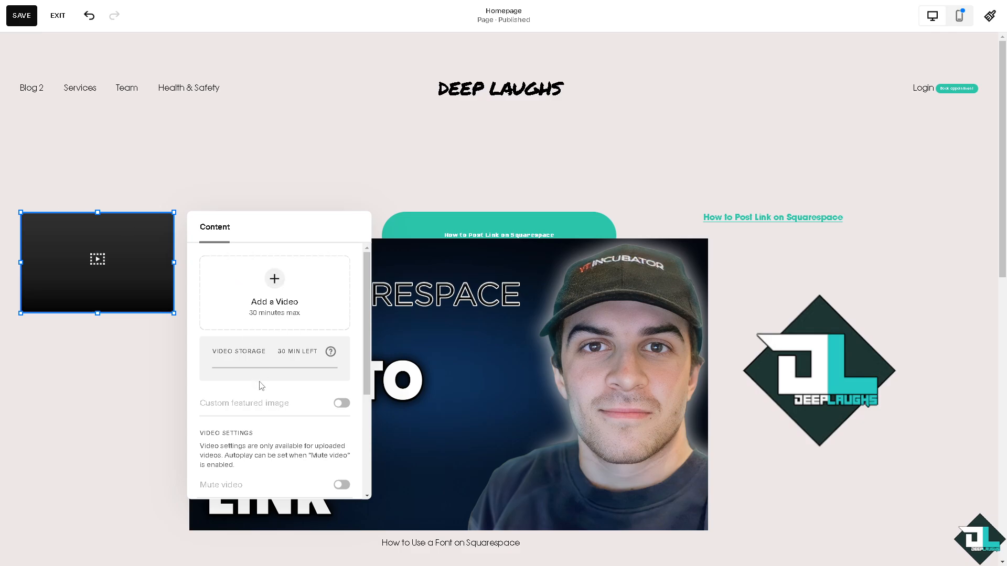
{"action": "scroll", "coordinate": [262, 387], "scroll_direction": "down", "scroll_amount": 3}
{"action": "scroll", "coordinate": [275, 440], "scroll_direction": "down", "scroll_amount": 1}
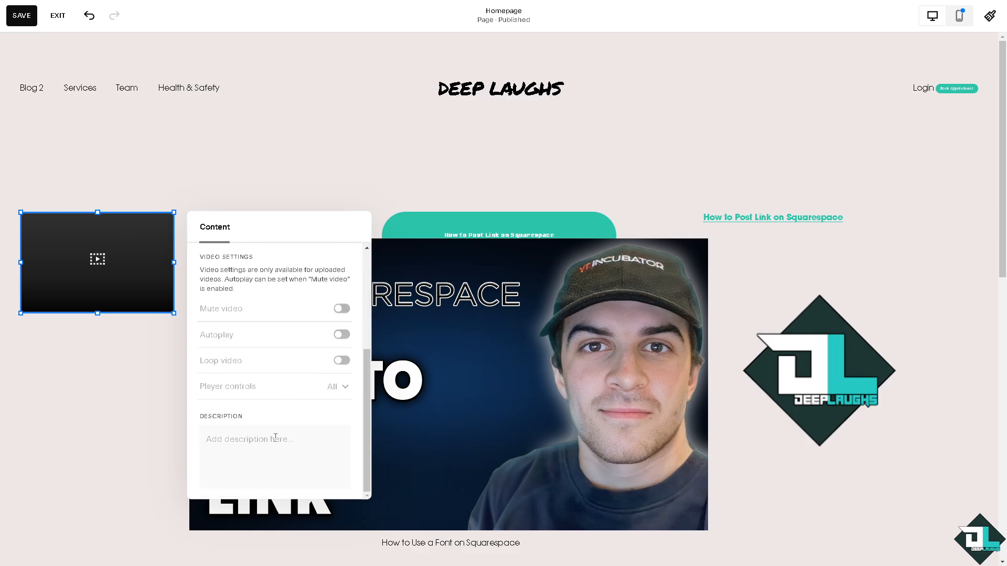
{"action": "left_click", "coordinate": [277, 446]}
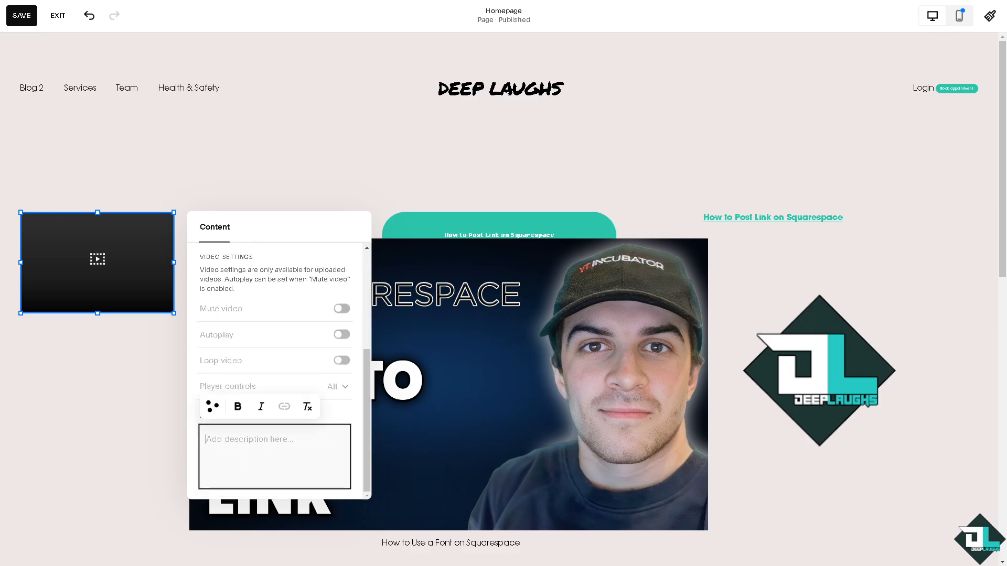
{"action": "key", "text": "ctrl+v"}
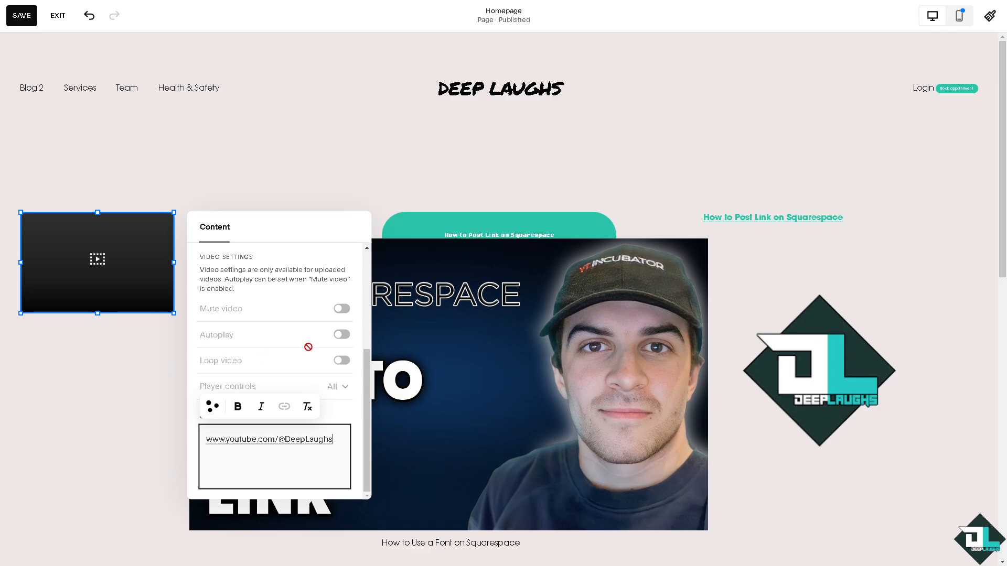
{"action": "left_click", "coordinate": [118, 370]}
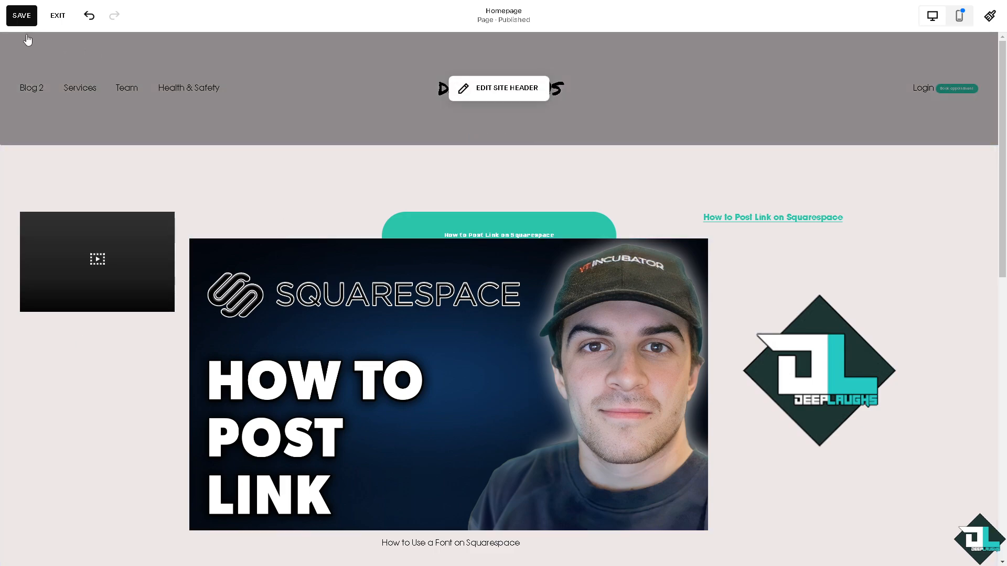
{"action": "left_click", "coordinate": [20, 16]}
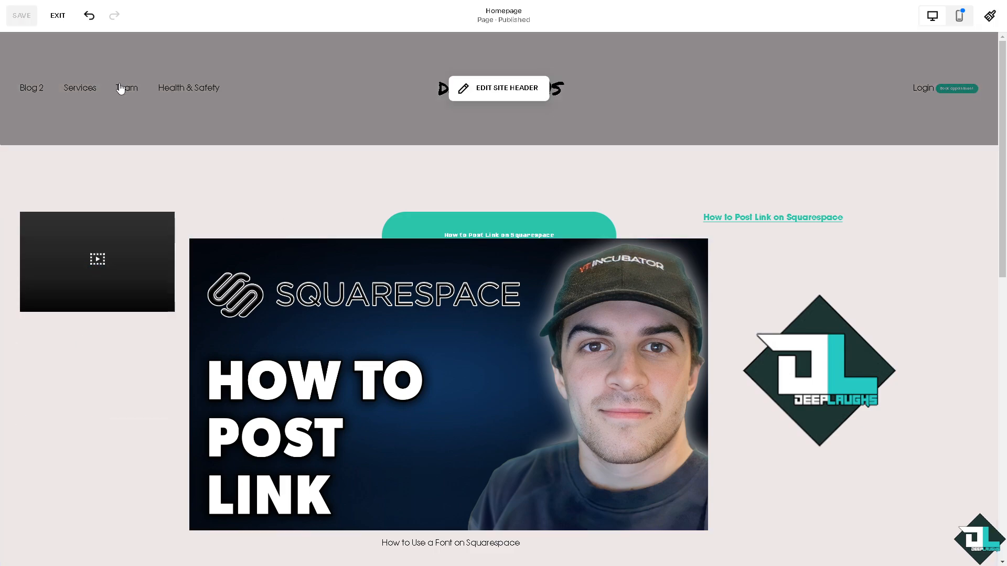
{"action": "left_click", "coordinate": [59, 17]}
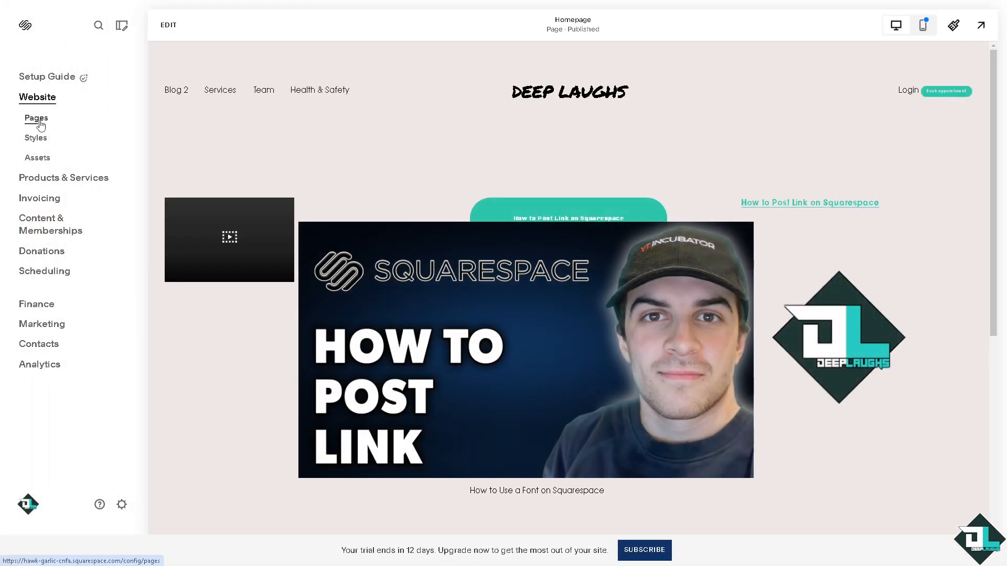
- Start a new link among the website's Not Linked pages with the title "How to Post Link on Squarespace"
{"action": "left_click", "coordinate": [36, 121]}
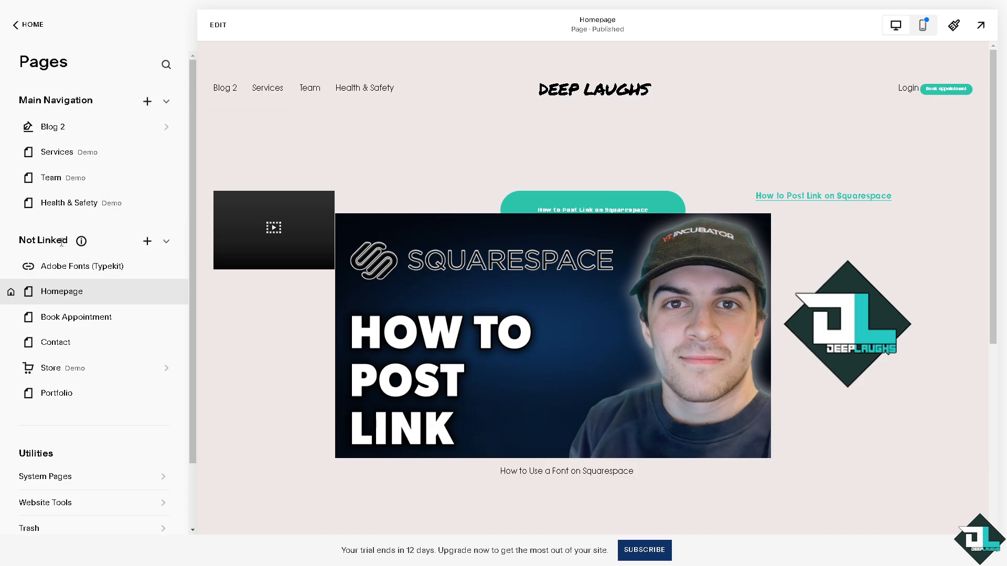
{"action": "left_click", "coordinate": [148, 242]}
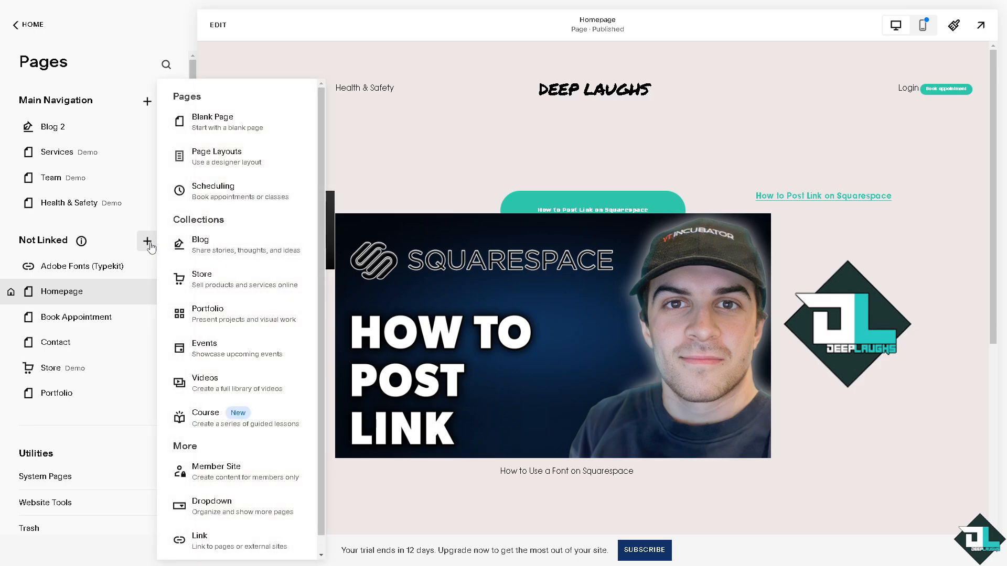
{"action": "scroll", "coordinate": [241, 435], "scroll_direction": "down", "scroll_amount": 2}
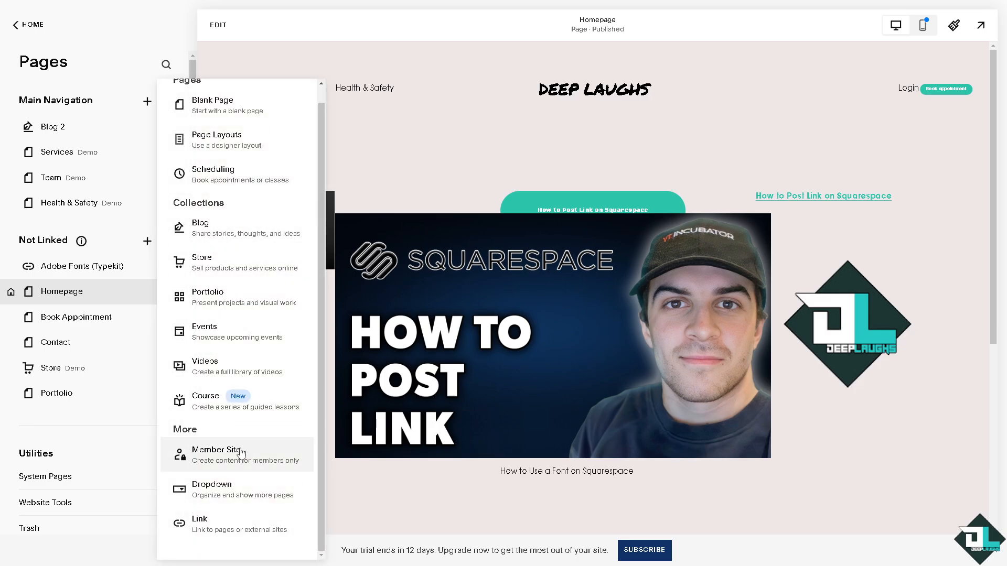
{"action": "left_click", "coordinate": [244, 533]}
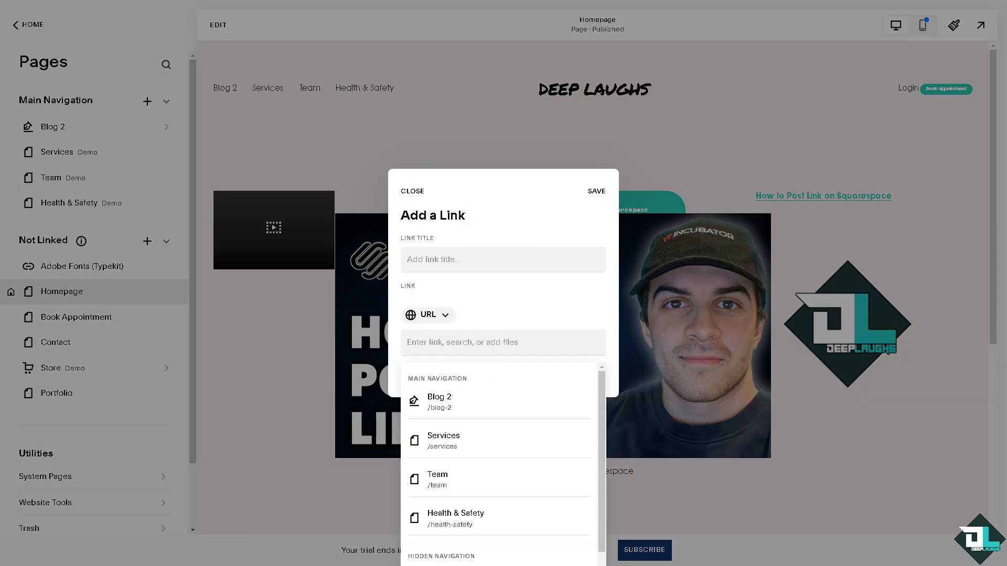
{"action": "left_click", "coordinate": [474, 265]}
{"action": "type", "text": "How to Post Link on Squarespace"}
{"action": "left_click", "coordinate": [459, 342]}
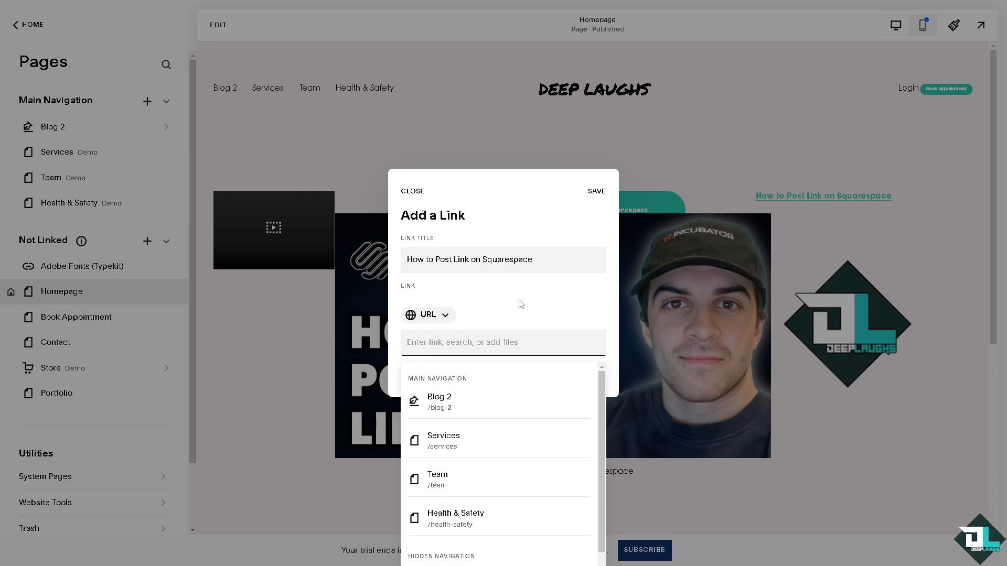
{"action": "key", "text": "alt+Tab"}
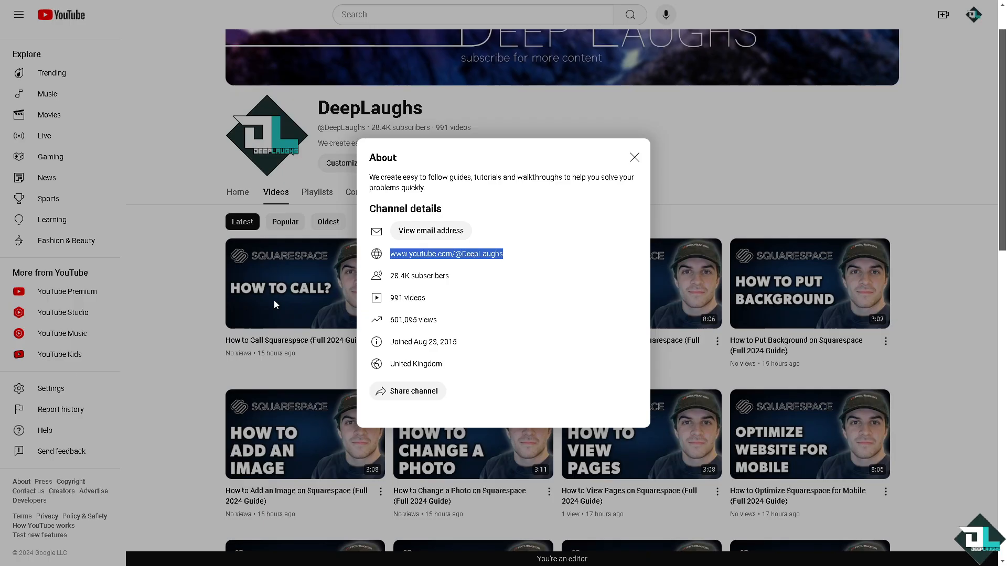
{"action": "left_click", "coordinate": [524, 227]}
{"action": "mouse_move", "coordinate": [526, 254]}
{"action": "left_mouse_down"}
{"action": "mouse_move", "coordinate": [403, 254]}
{"action": "mouse_move", "coordinate": [508, 257]}
{"action": "left_mouse_up"}
{"action": "left_click", "coordinate": [399, 254]}
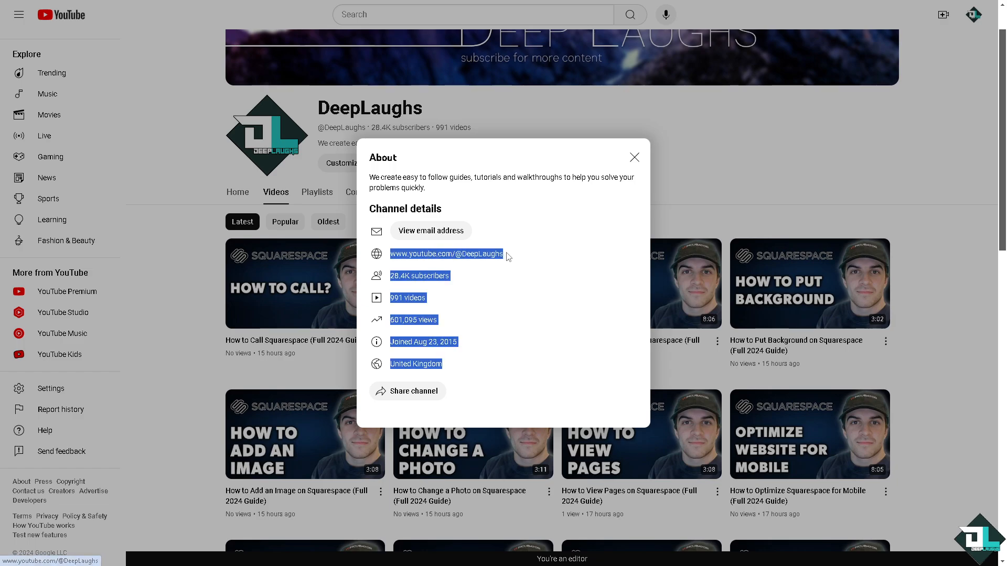
{"action": "left_click", "coordinate": [390, 257]}
{"action": "left_click_drag", "start_coordinate": [390, 256], "coordinate": [503, 255]}
{"action": "key", "text": "ctrl+c"}
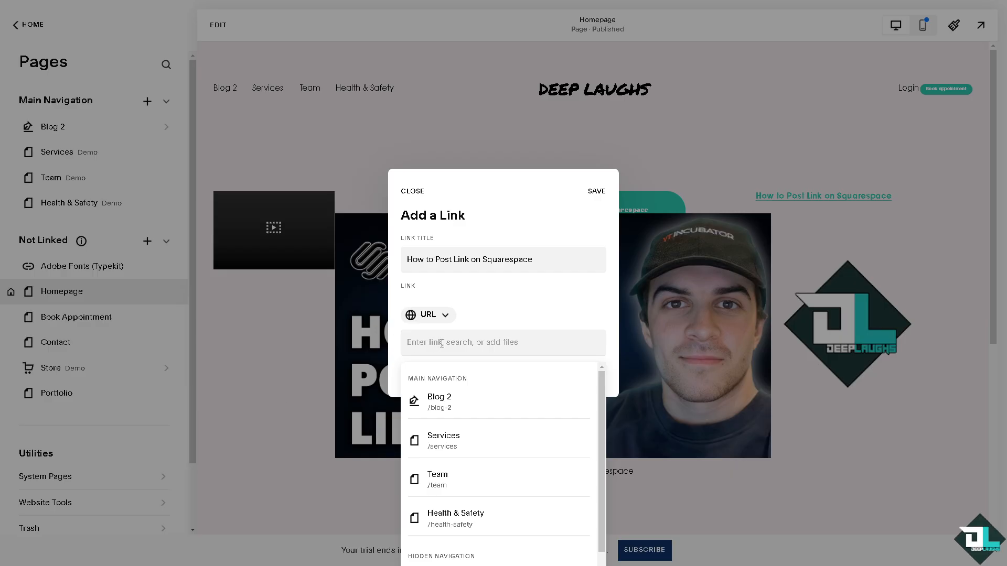
{"action": "left_click", "coordinate": [442, 344]}
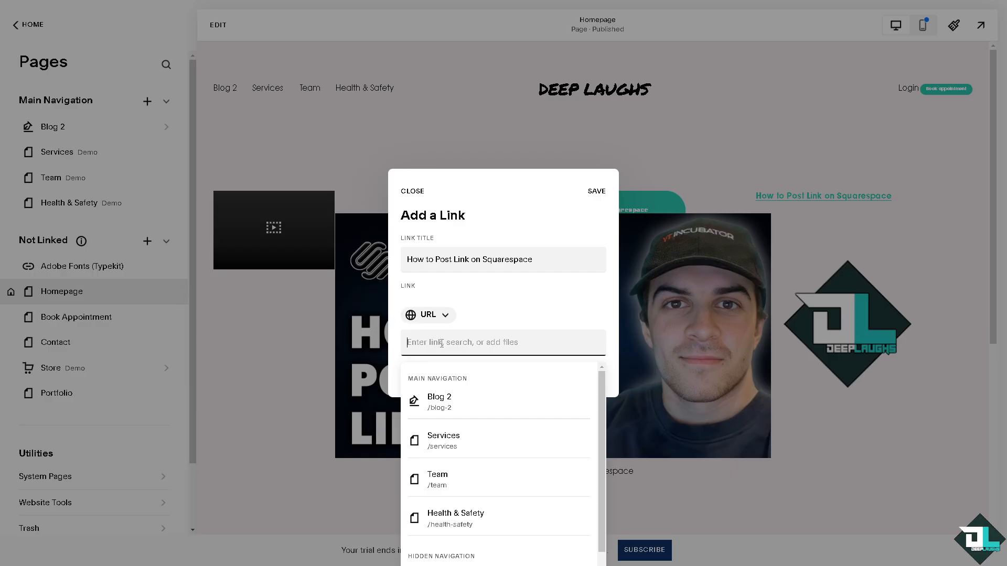
{"action": "key", "text": "ctrl+v"}
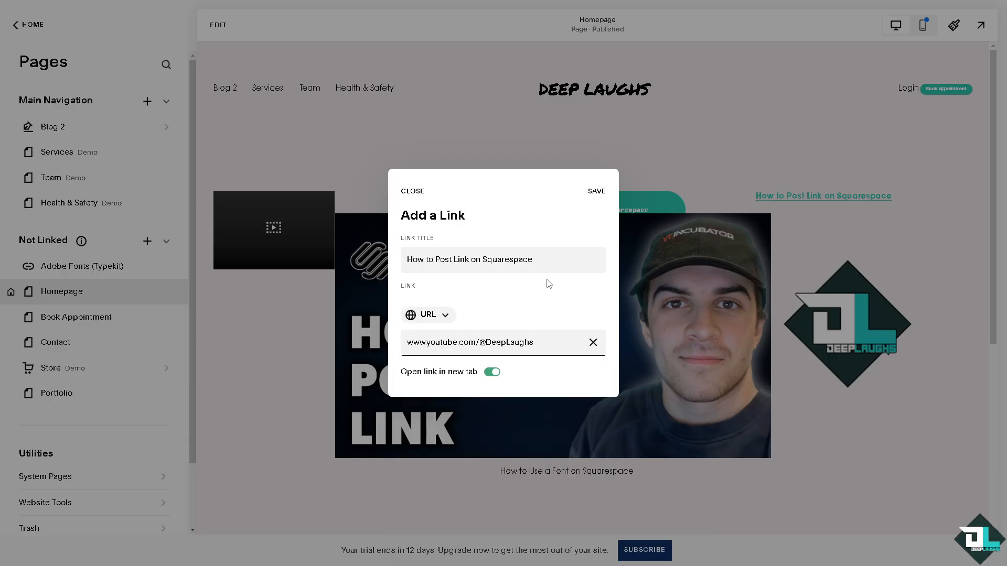
{"action": "left_click", "coordinate": [596, 192]}
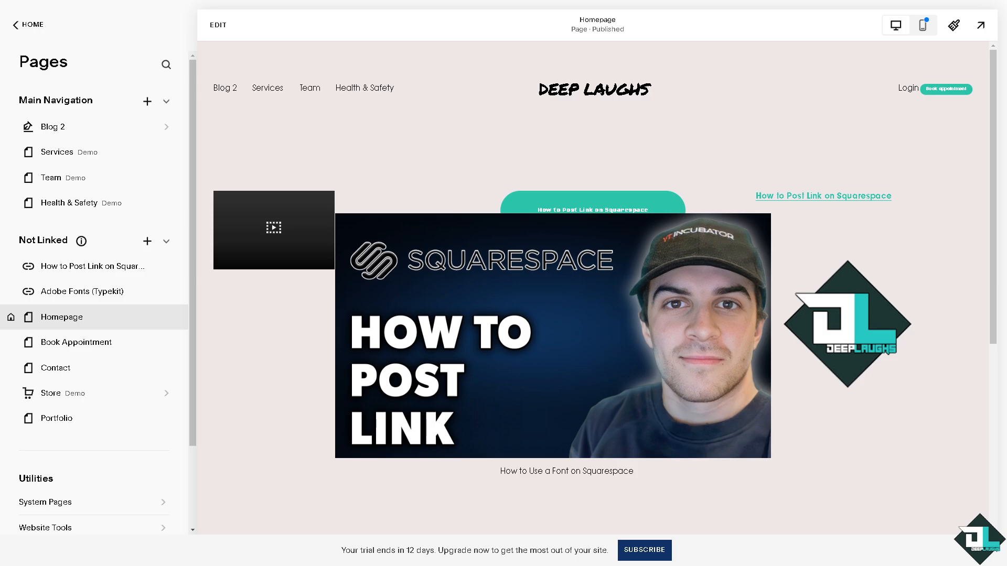
- Change the "How to Post Link on Squarespace" link to the file "How to Post Link on Squarespace.png", opening in a new tab, and save it
{"action": "mouse_move", "coordinate": [146, 270]}
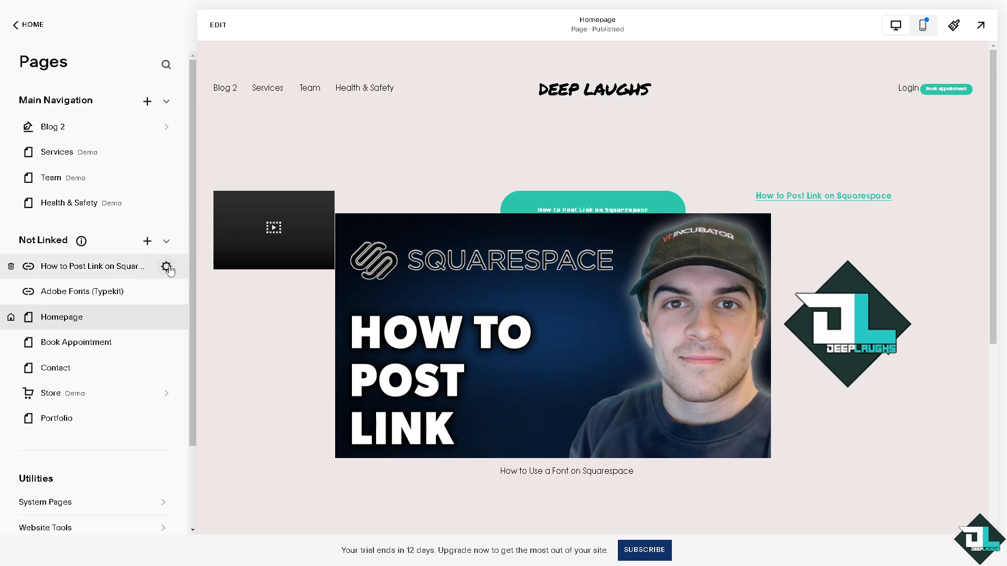
{"action": "left_click", "coordinate": [167, 267]}
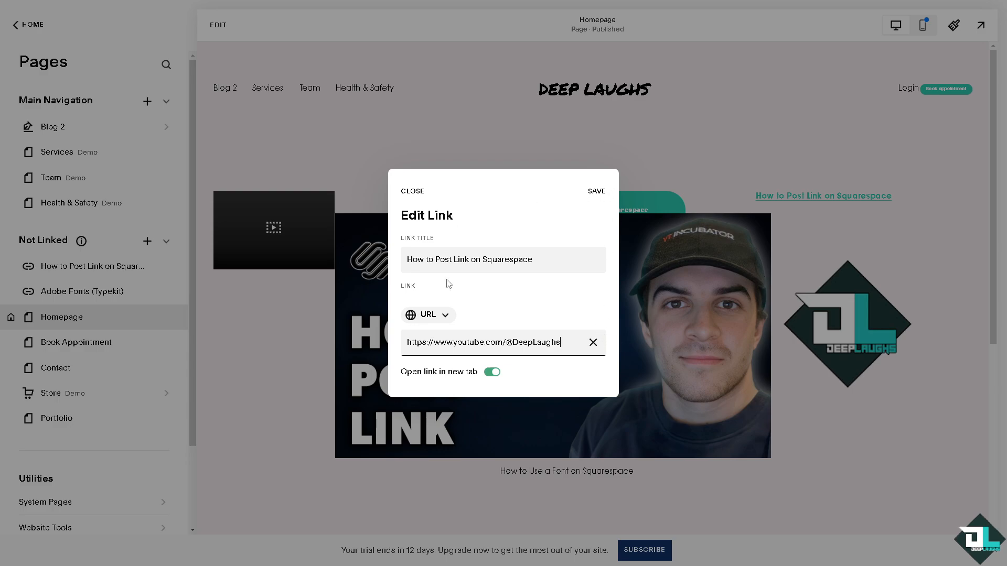
{"action": "left_click", "coordinate": [447, 319]}
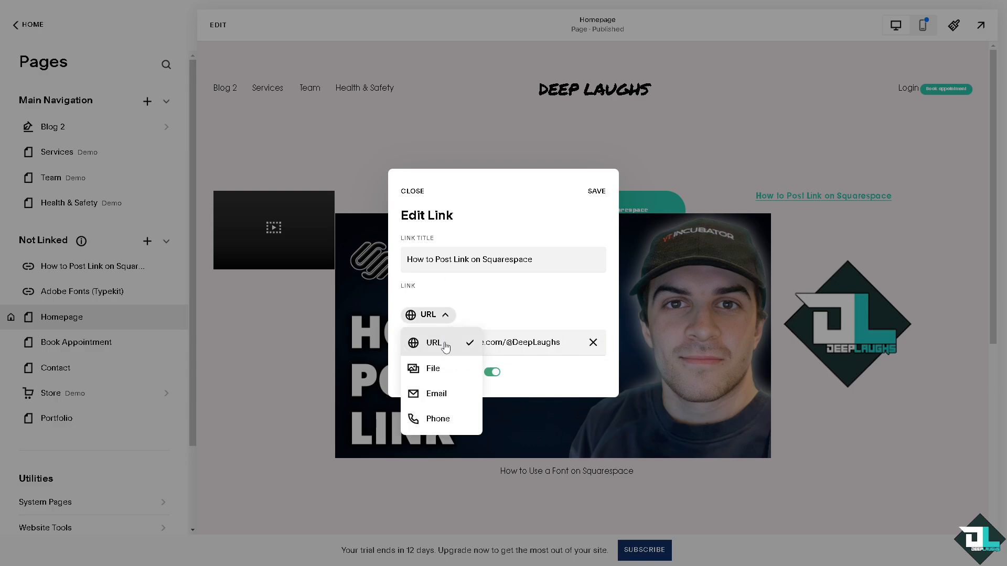
{"action": "left_click", "coordinate": [439, 369]}
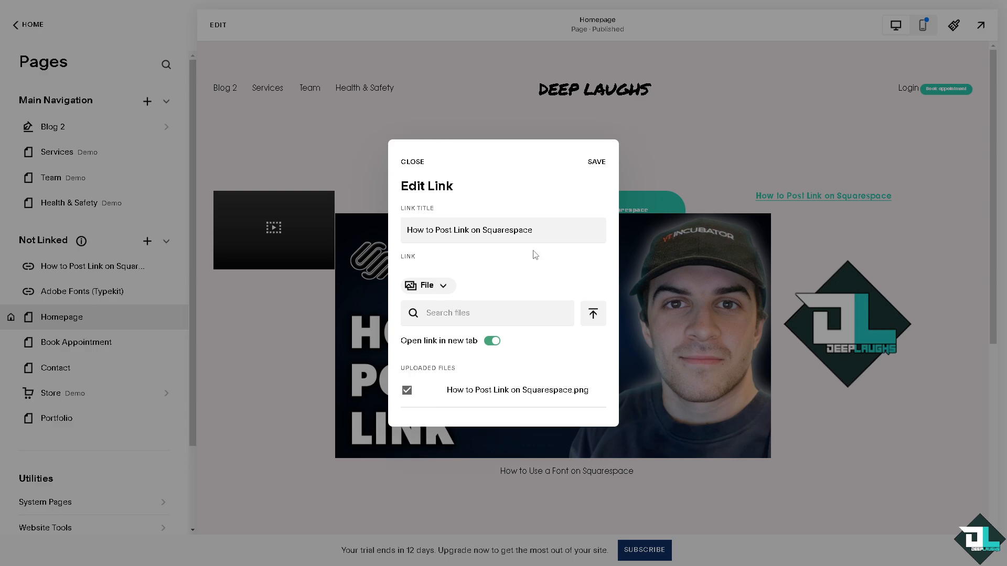
{"action": "left_click", "coordinate": [491, 342]}
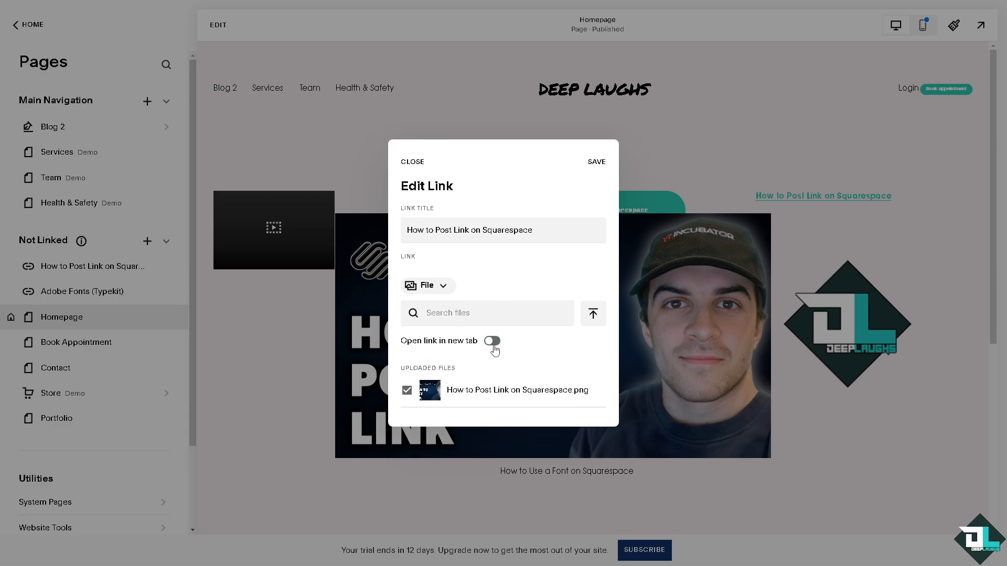
{"action": "left_click", "coordinate": [492, 342]}
{"action": "left_click", "coordinate": [597, 163]}
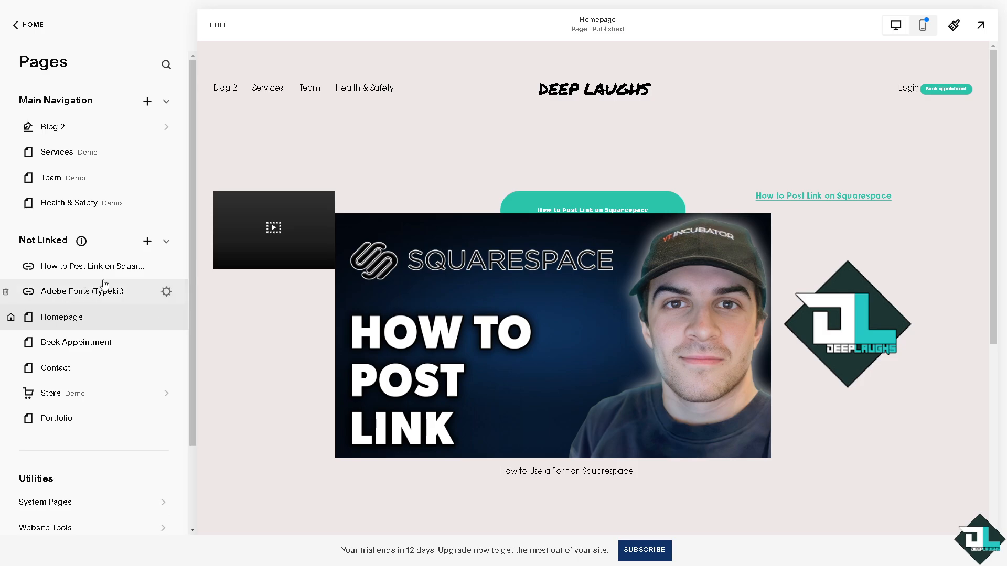
- Try to add a Not Linked link to the Blog 2 page (/blog-2) without a title, and discard it
{"action": "left_click", "coordinate": [147, 241]}
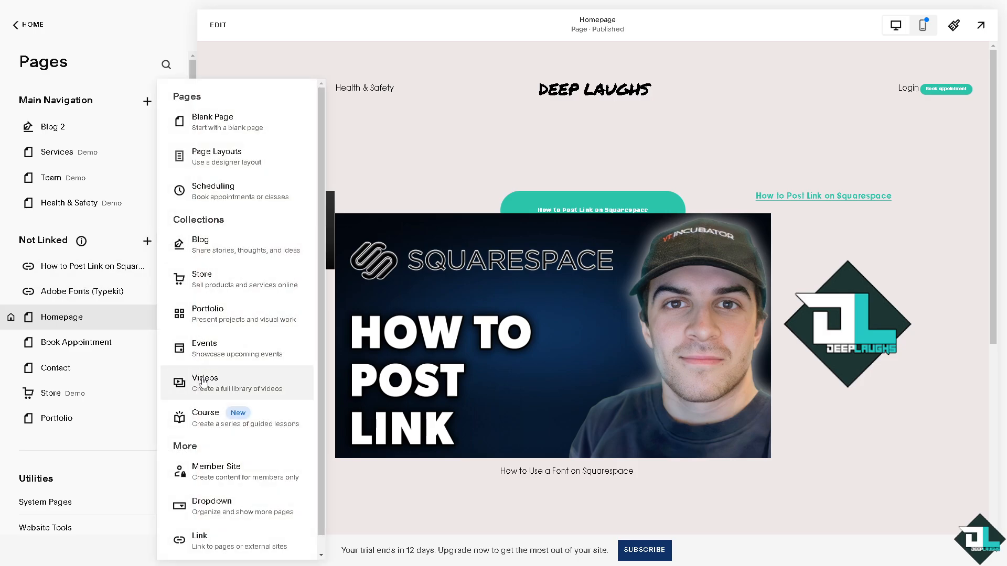
{"action": "left_click", "coordinate": [207, 538]}
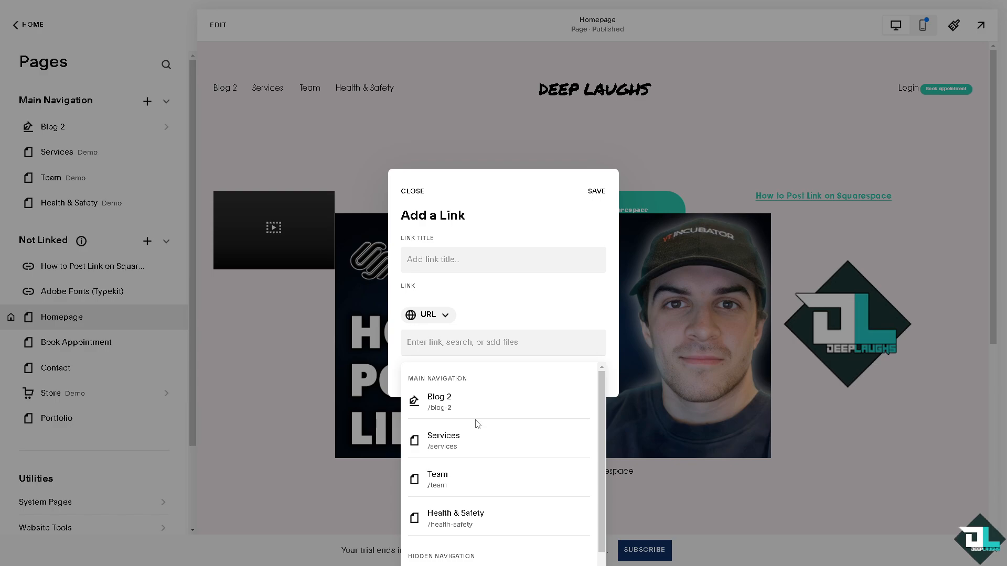
{"action": "left_click", "coordinate": [478, 401]}
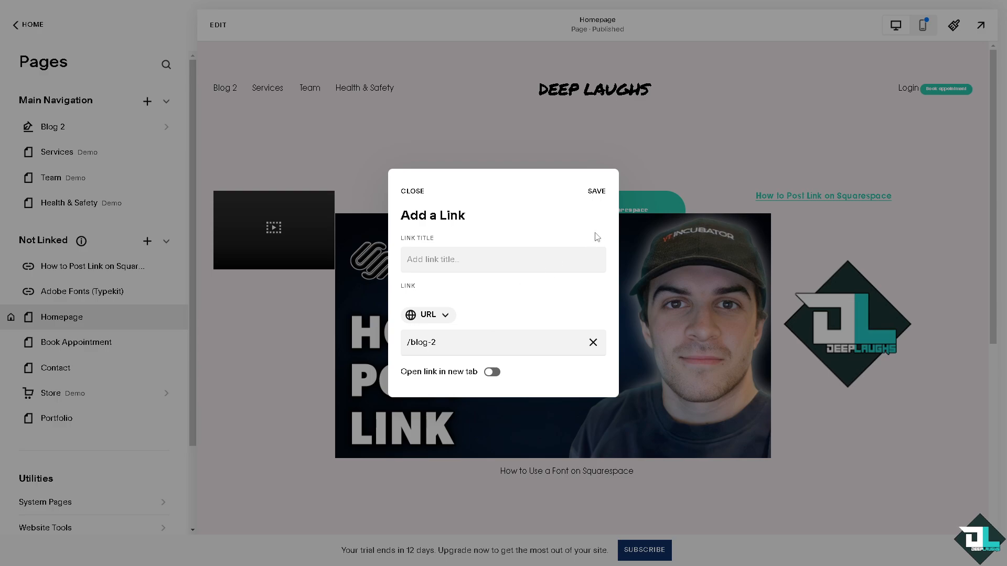
{"action": "left_click", "coordinate": [596, 192]}
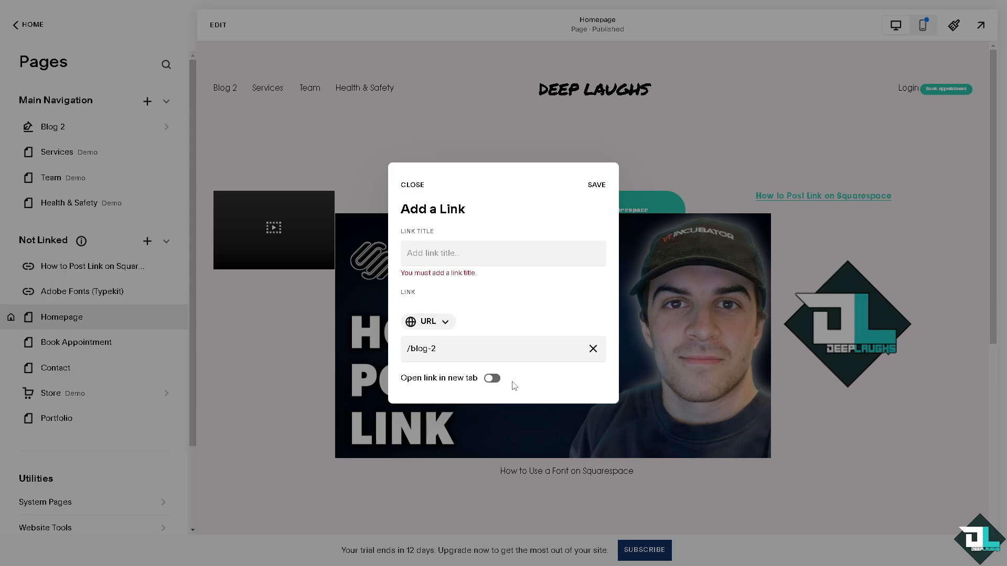
{"action": "left_click", "coordinate": [594, 350]}
{"action": "left_click", "coordinate": [413, 185]}
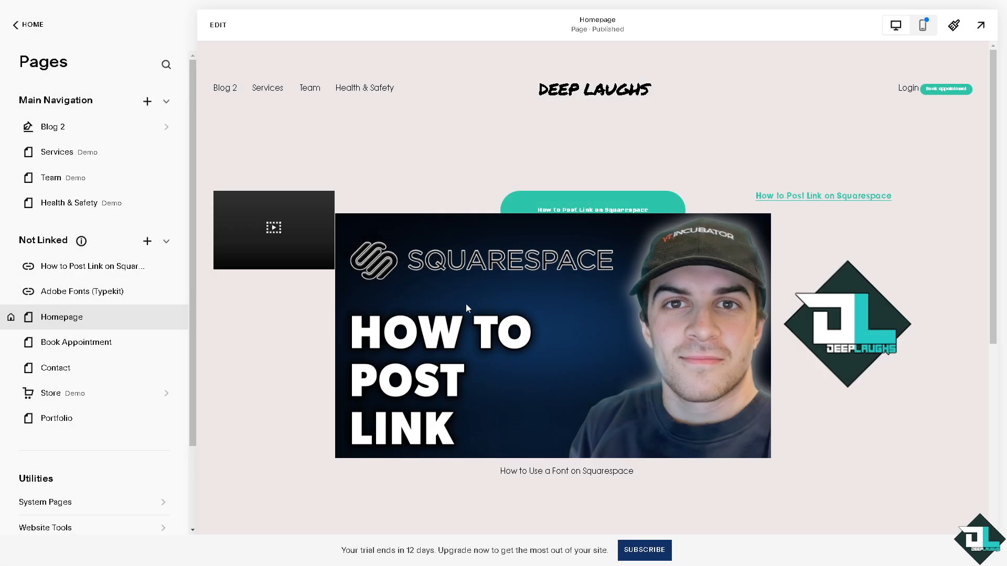